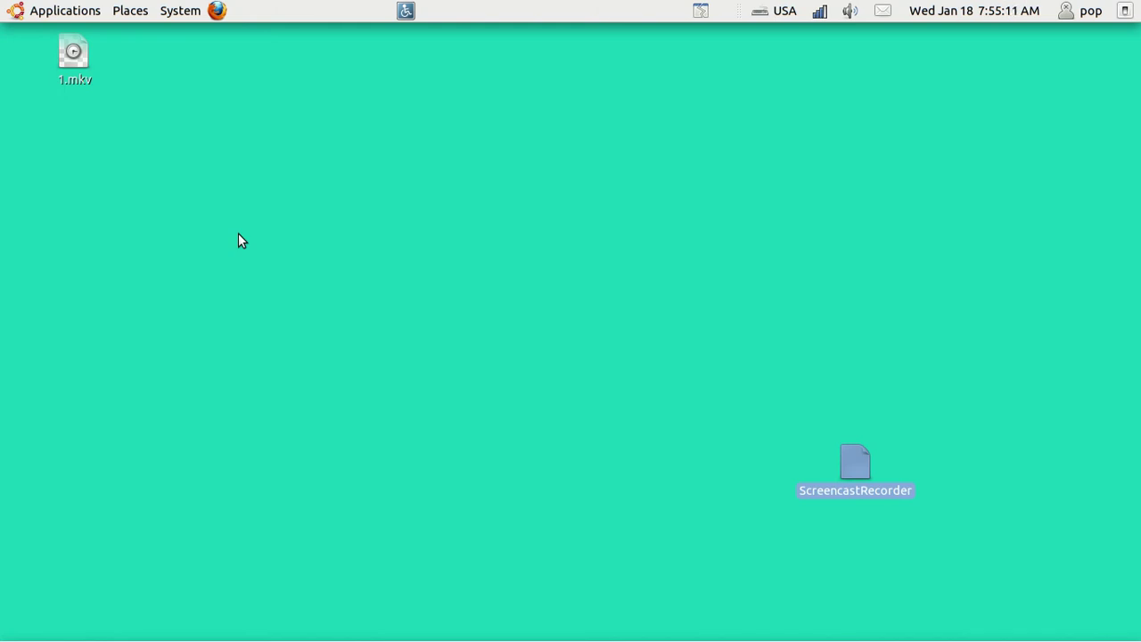
- Open the mkvmerge script from Documents/scripts/screencast scripts and display it as text
click(132, 14)
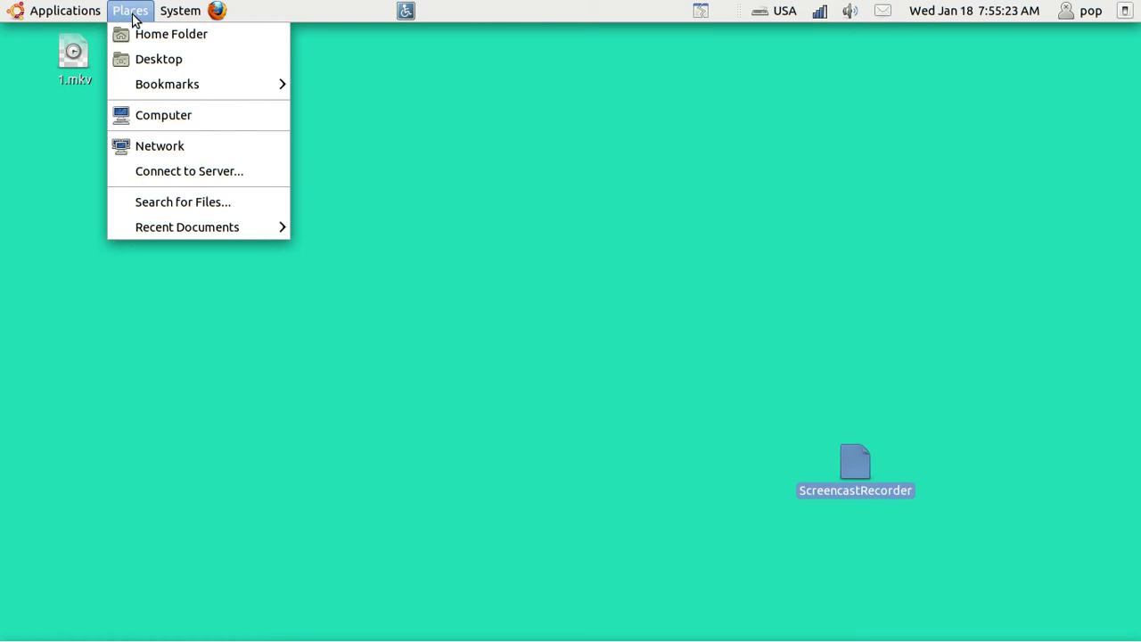
mouse_move(173, 87)
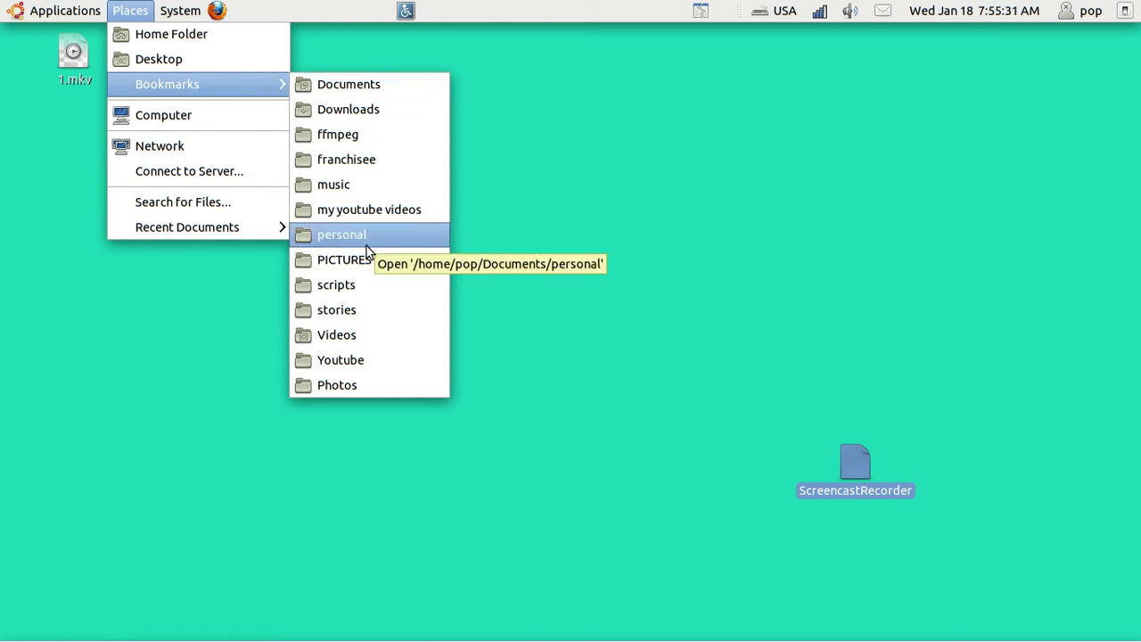
click(359, 294)
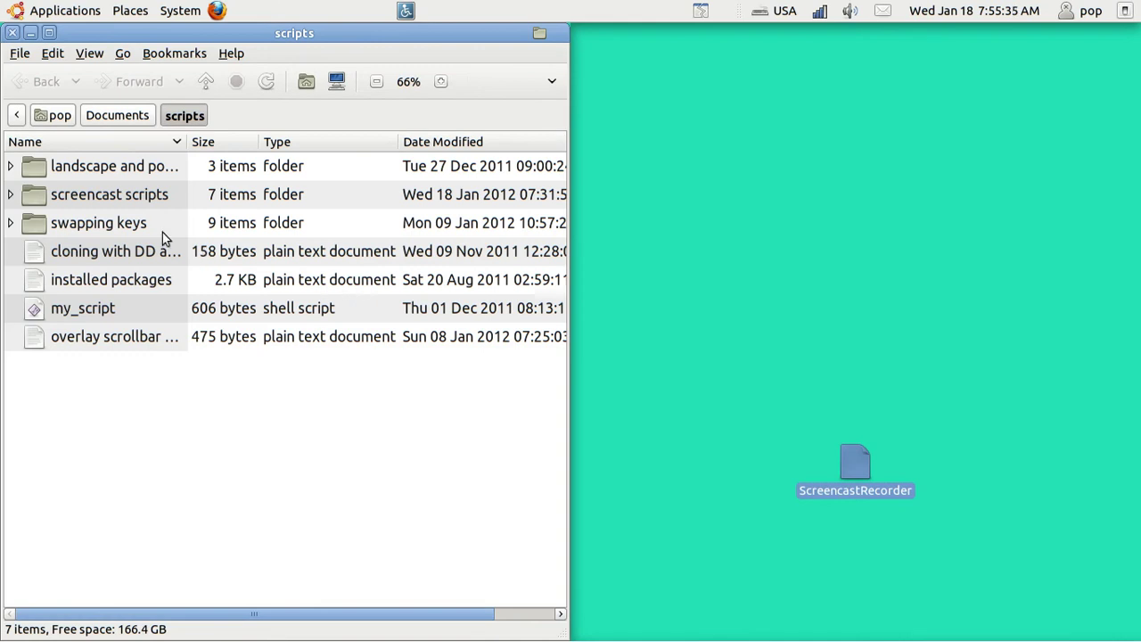
double_click(130, 193)
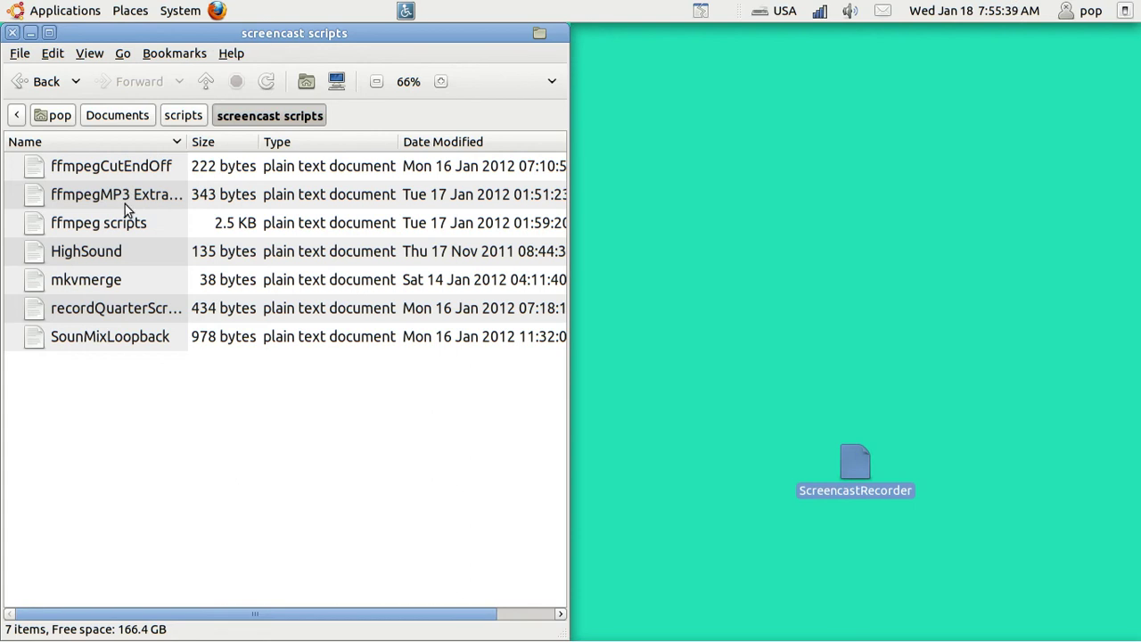
double_click(98, 282)
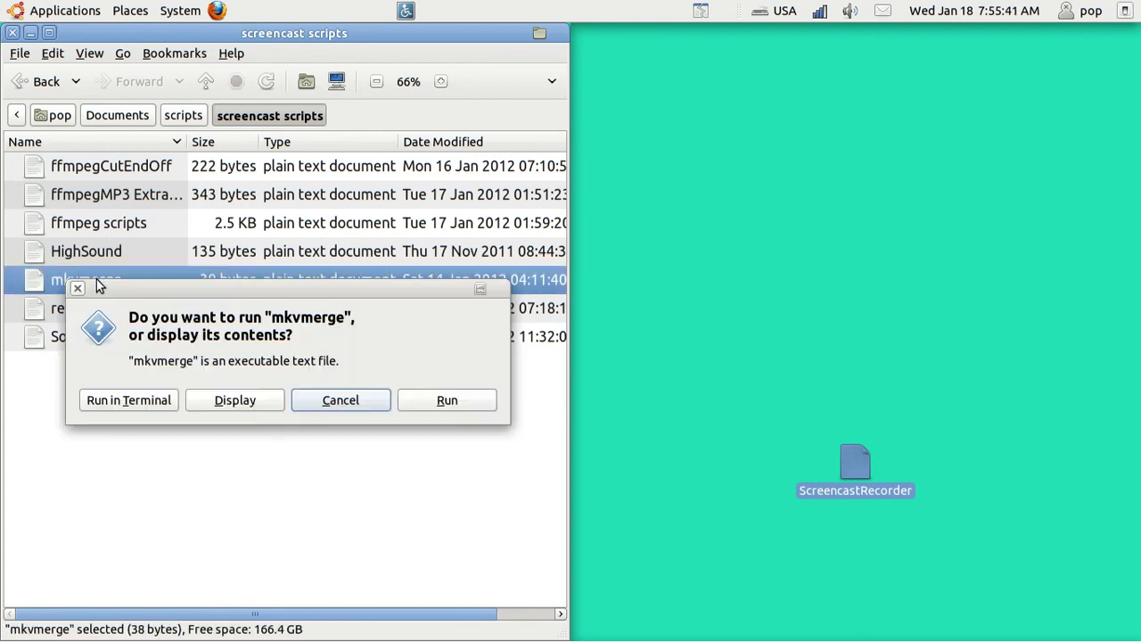
click(232, 401)
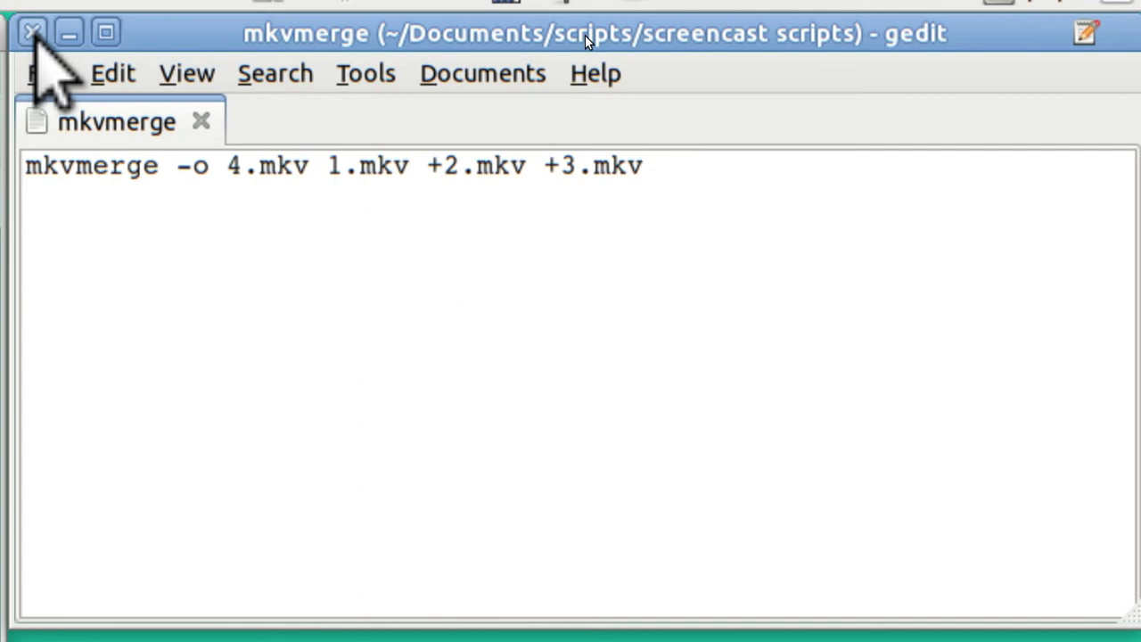
- Close gedit after reading the 'mkvmerge -o 4.mkv 1.mkv +2.mkv +3.mkv' command
click(32, 34)
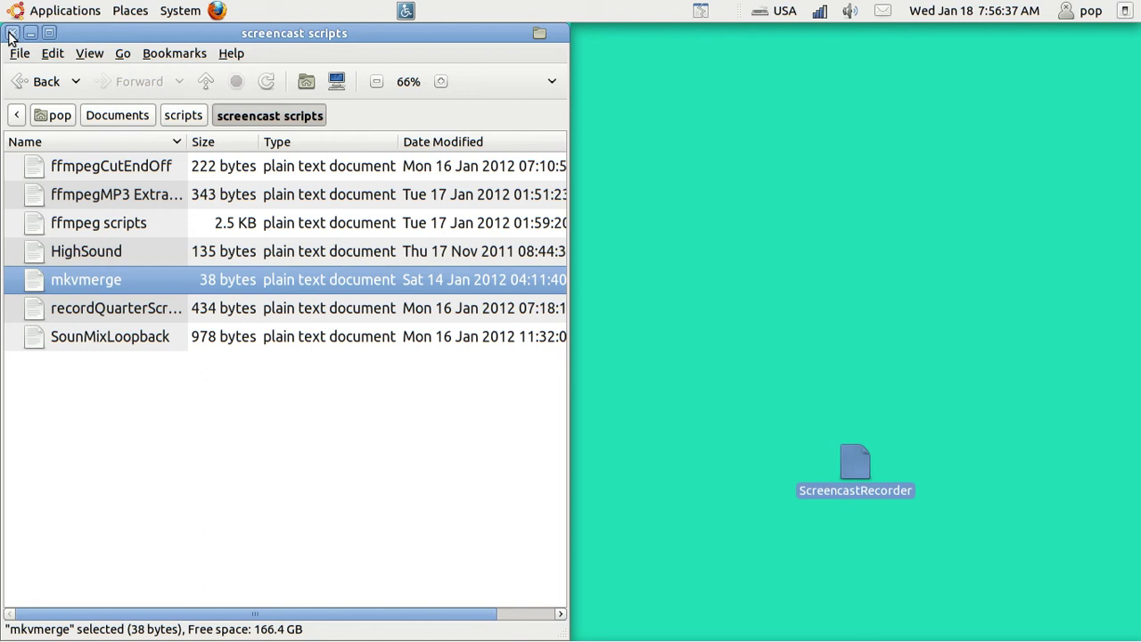
- Close the file manager and launch Ubuntu Software Center in a restored window
click(11, 34)
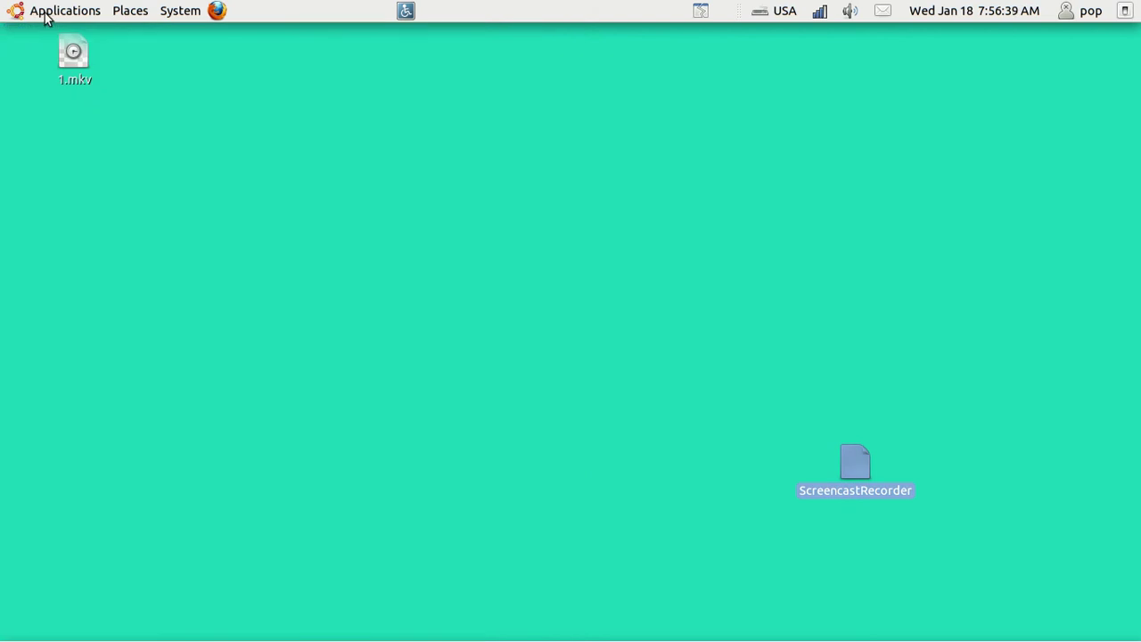
click(46, 13)
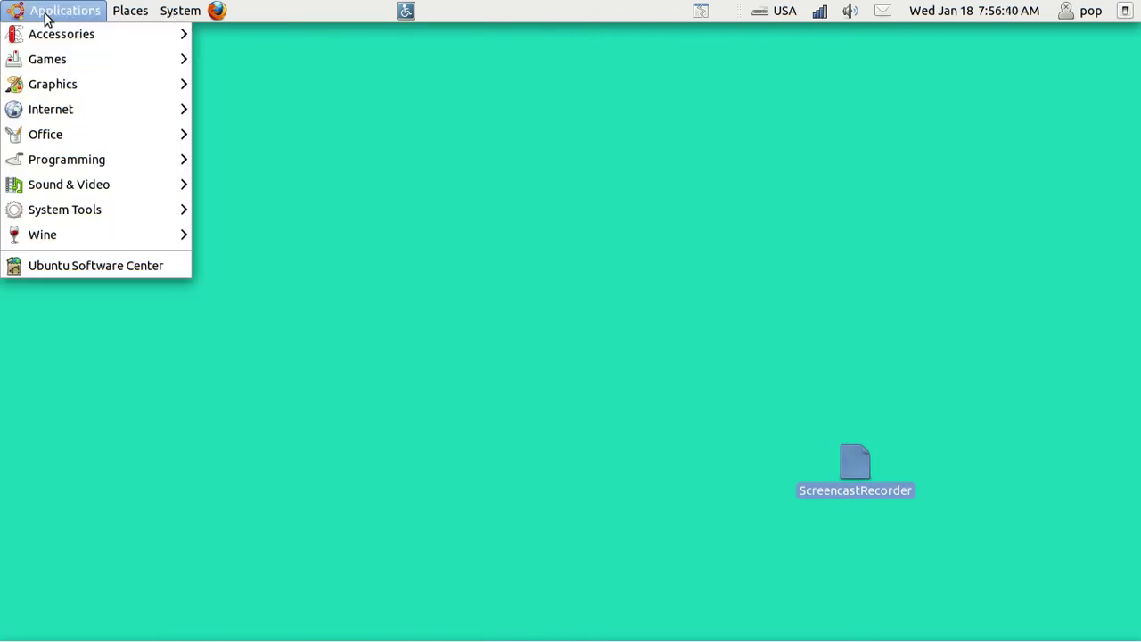
click(88, 265)
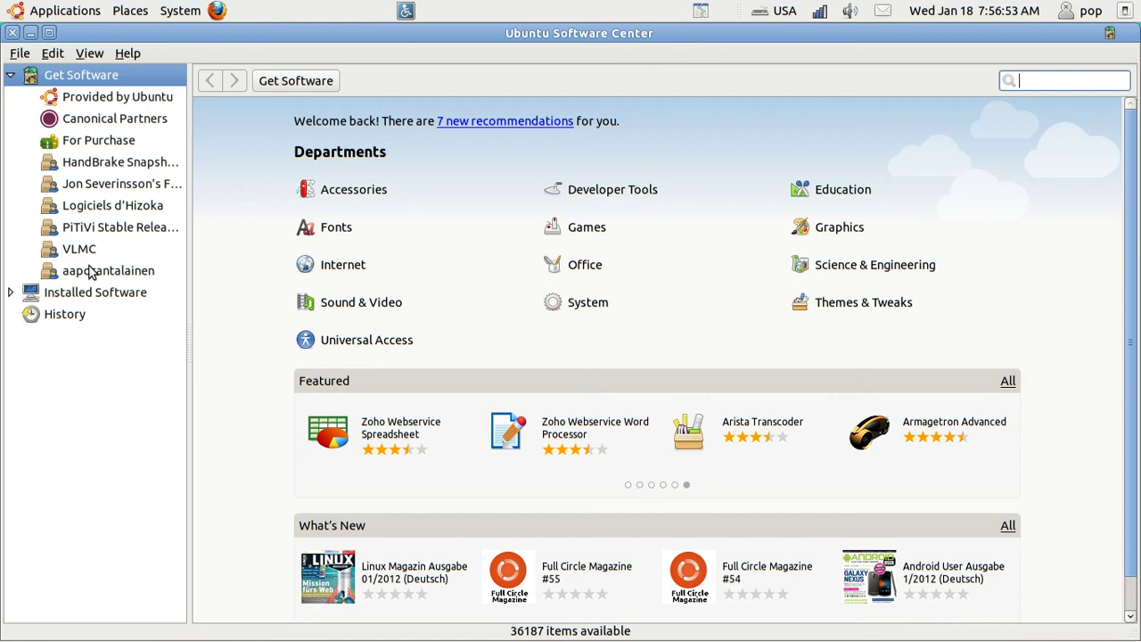
key(alt+F5)
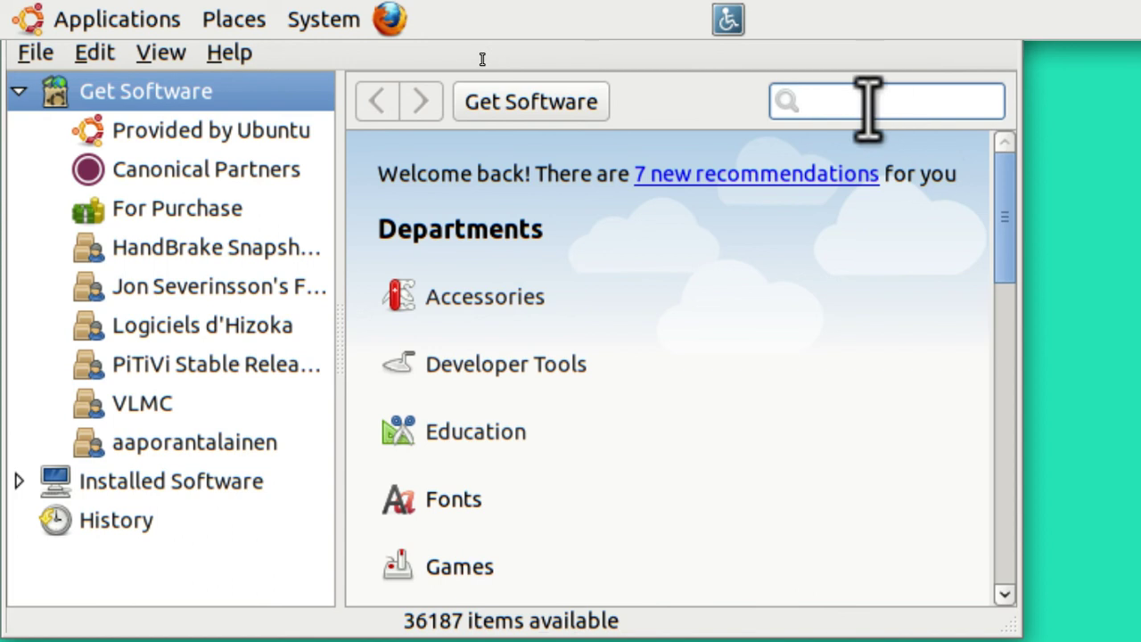
- Search for 'mkvmerge' and open the maximized mkvmerge GUI details page
text(mk)
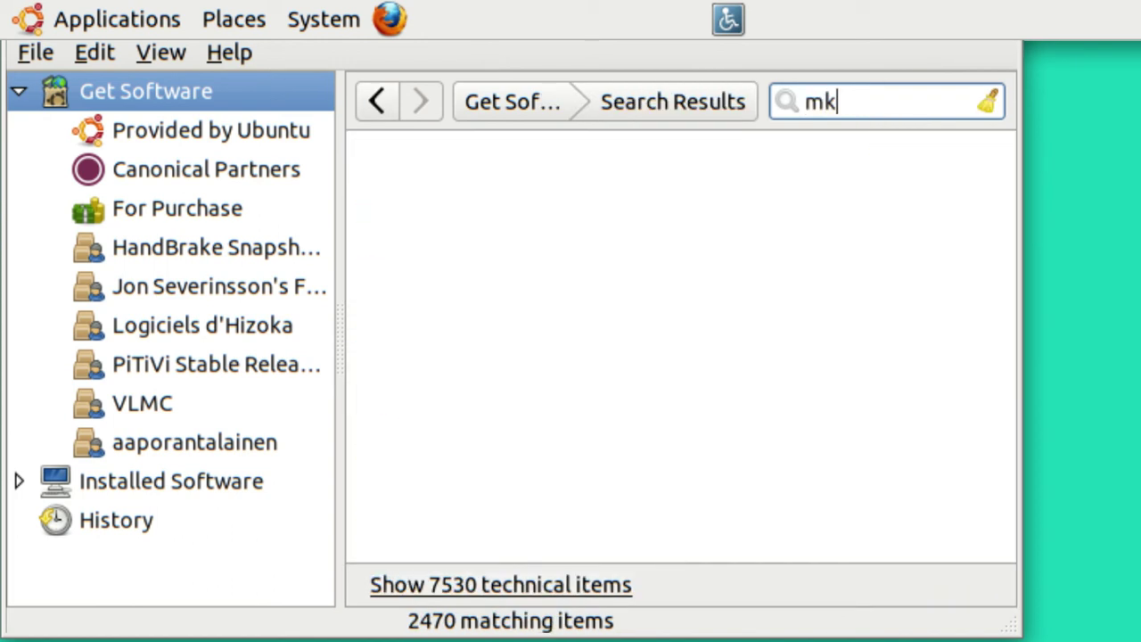
text(vmerge)
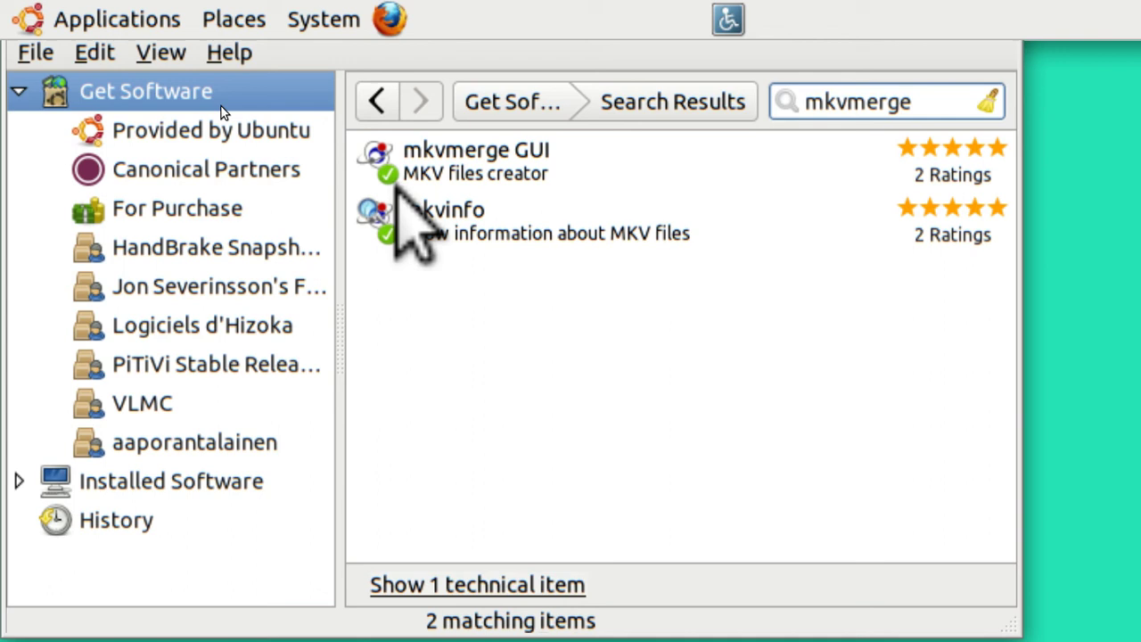
click(436, 169)
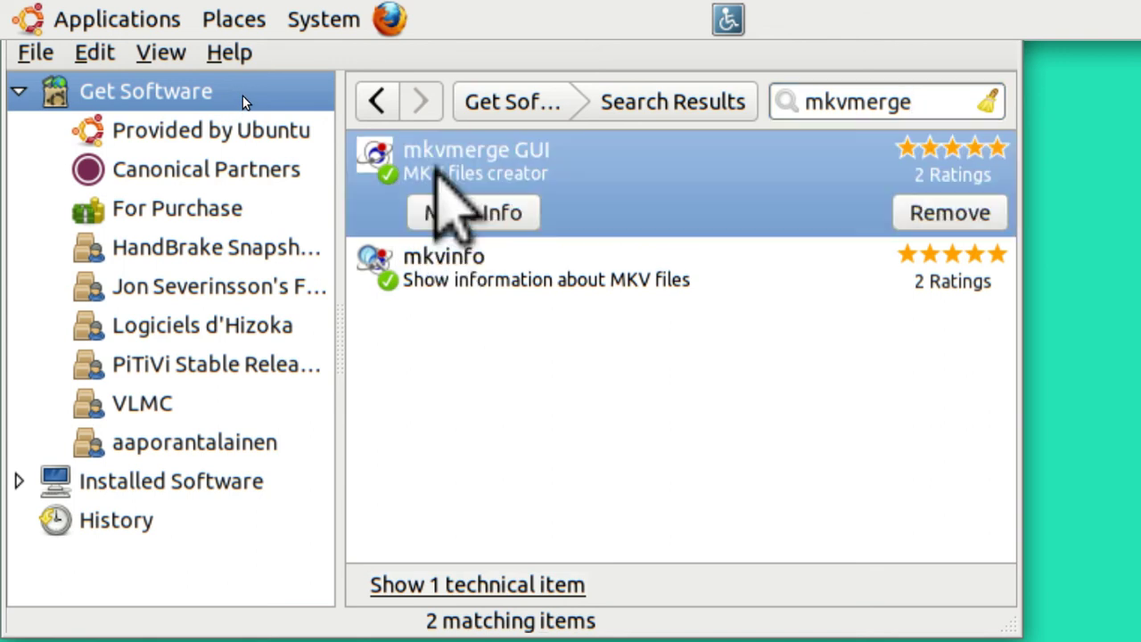
click(457, 216)
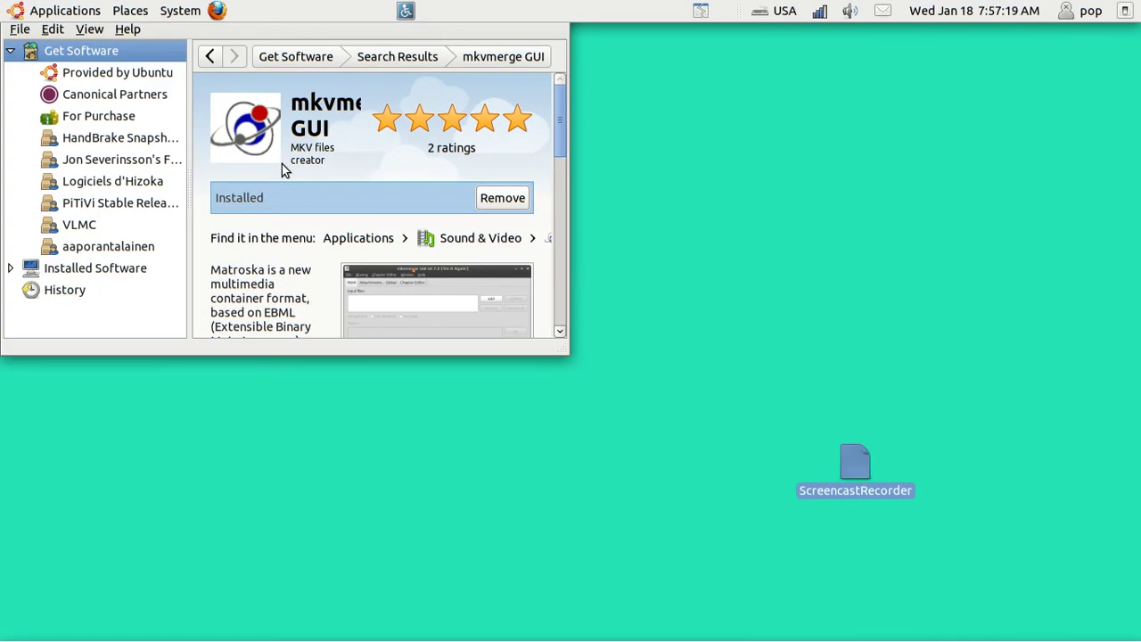
key(alt+F10)
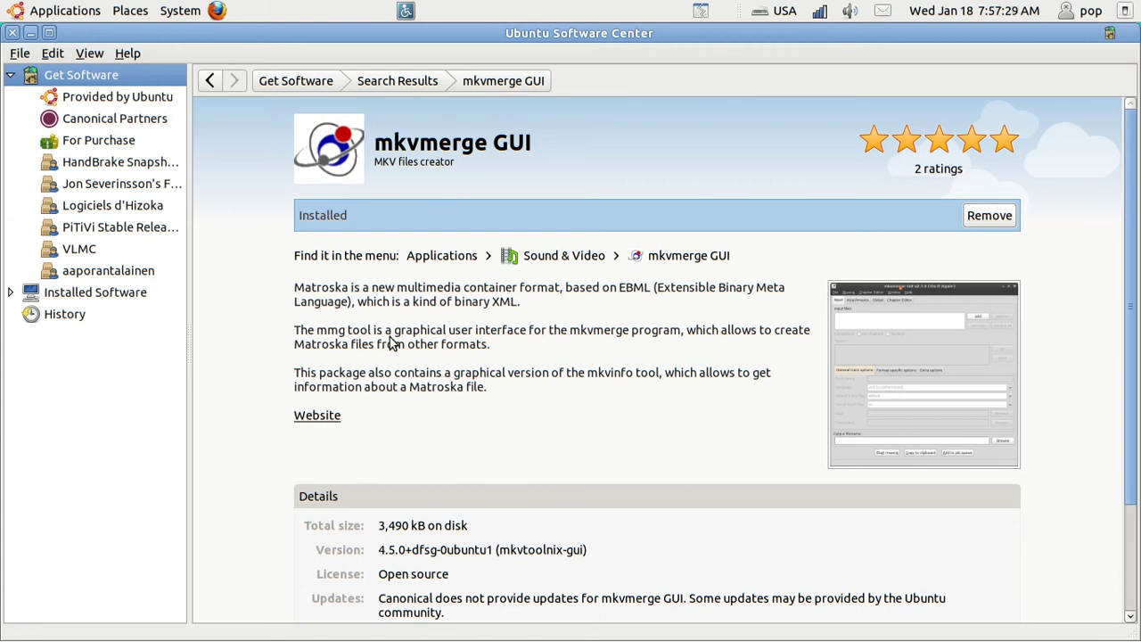
- Visit the MKVToolNix project website in Firefox, then close the browser
click(318, 417)
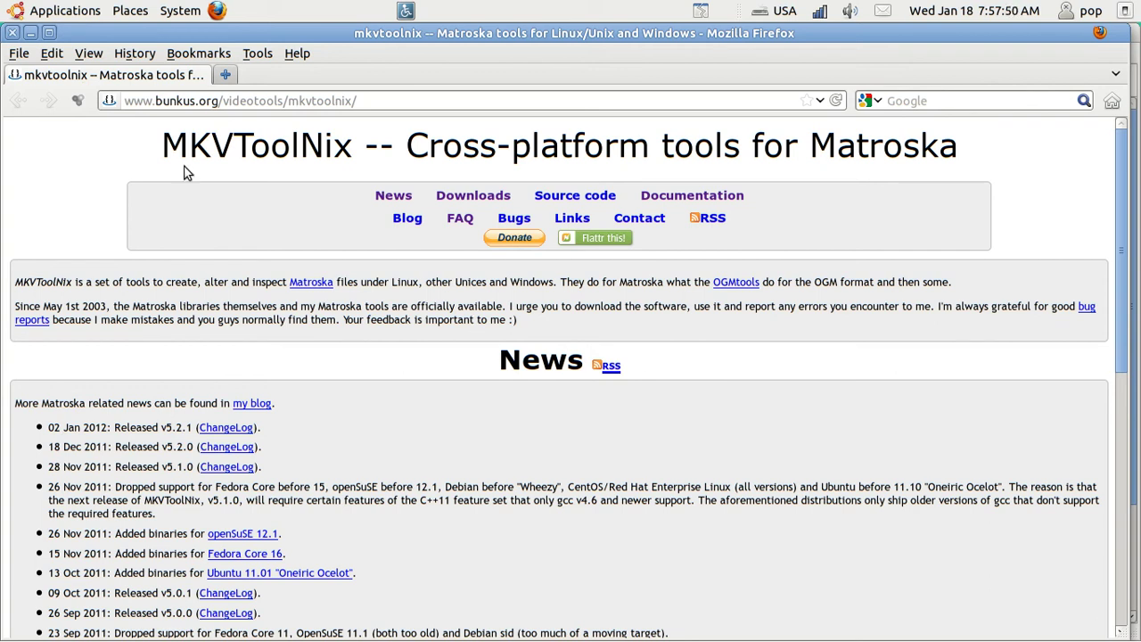
click(13, 39)
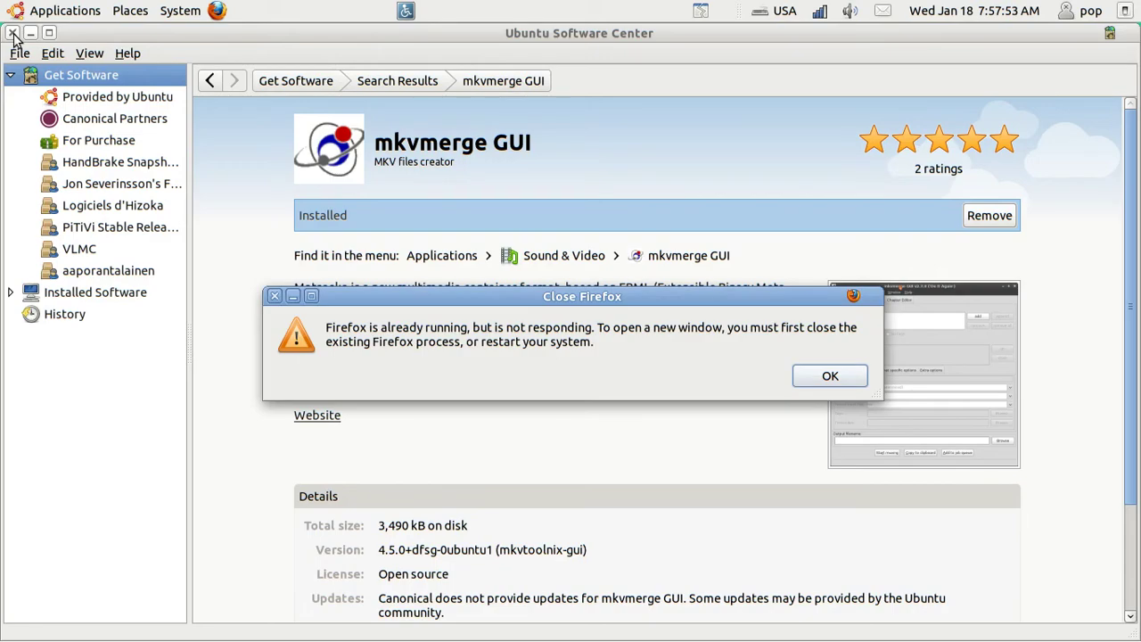
- Dismiss the Firefox warning, close Software Center, and launch mkvmerge GUI from Sound & Video
click(830, 377)
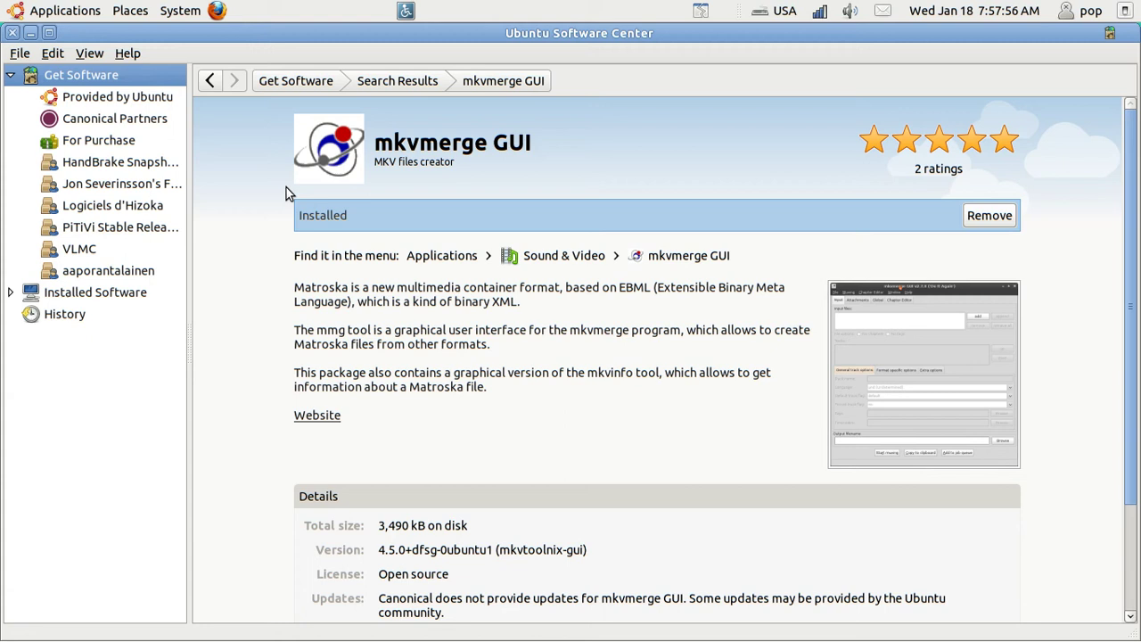
click(14, 38)
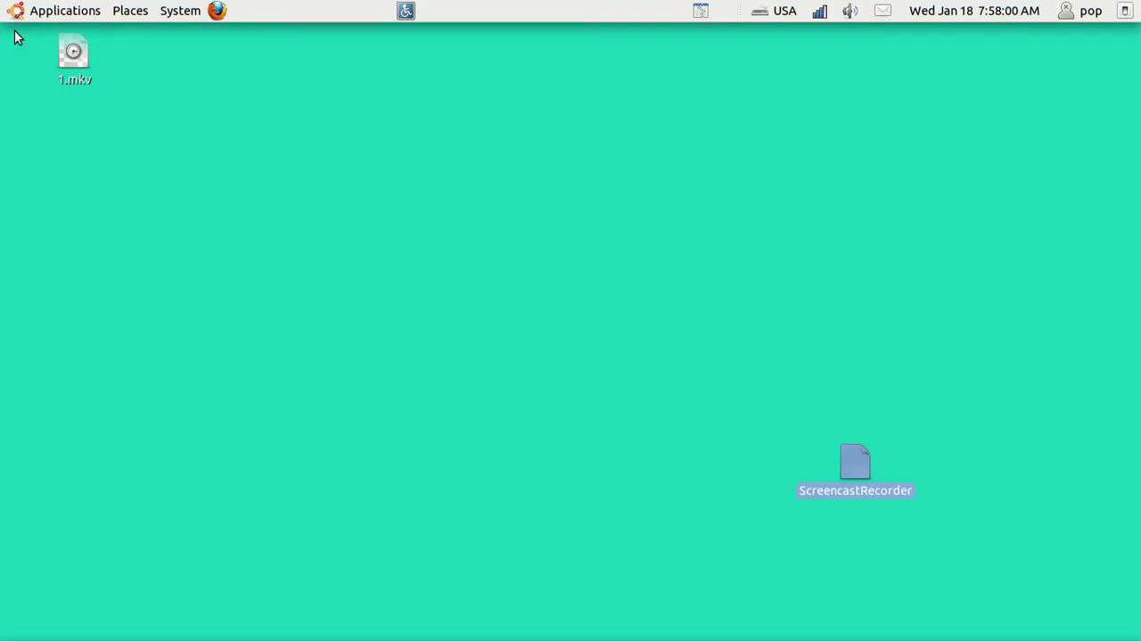
click(44, 10)
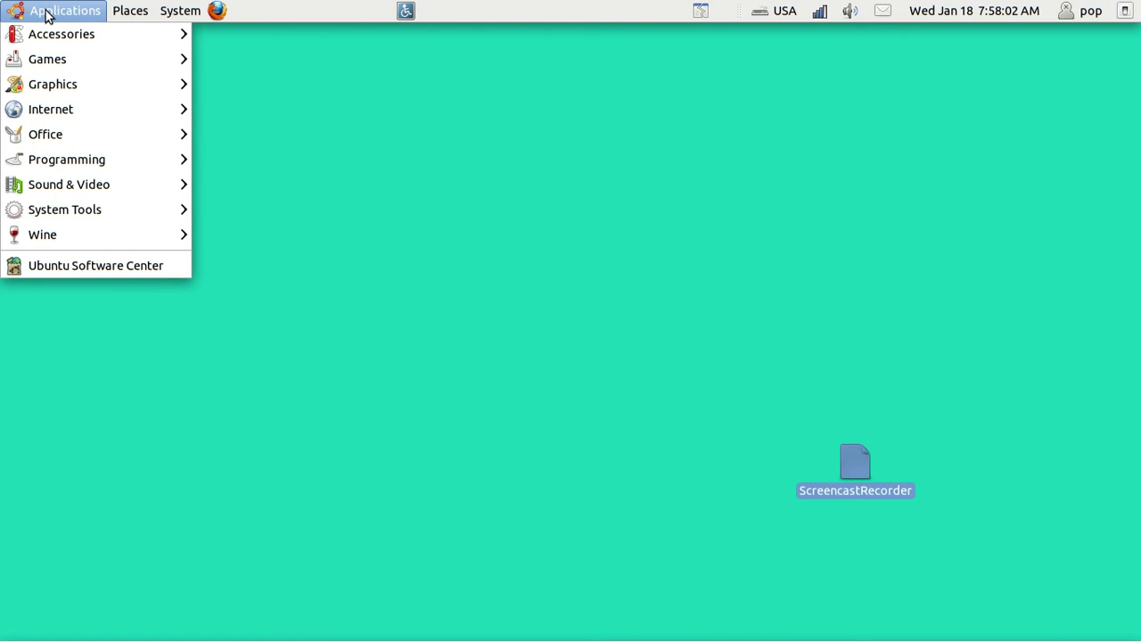
mouse_move(98, 184)
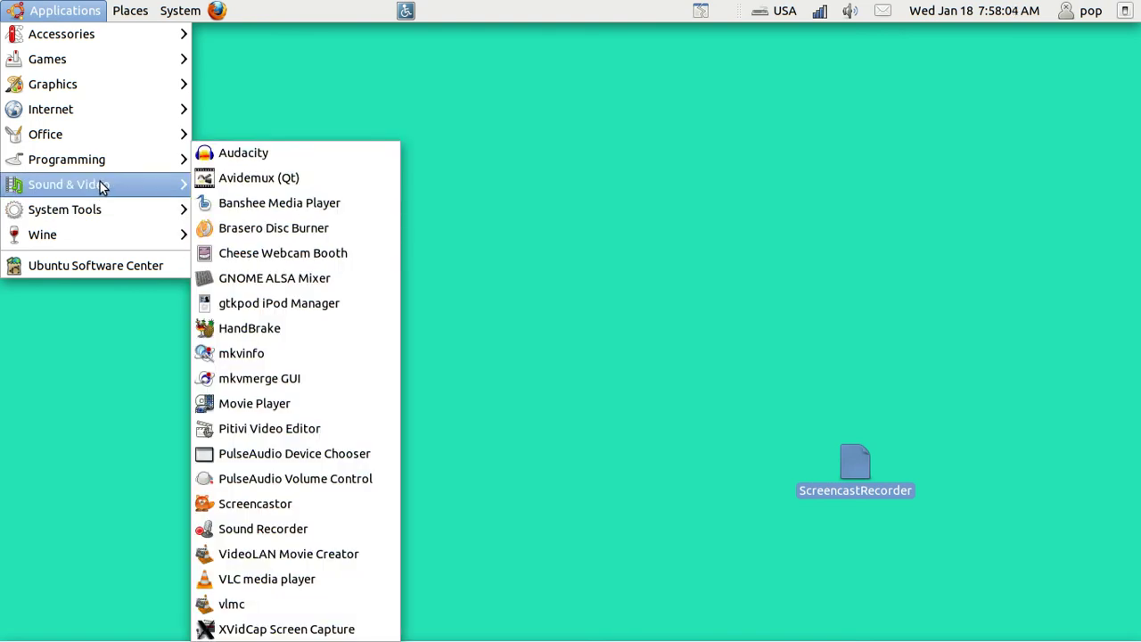
click(285, 378)
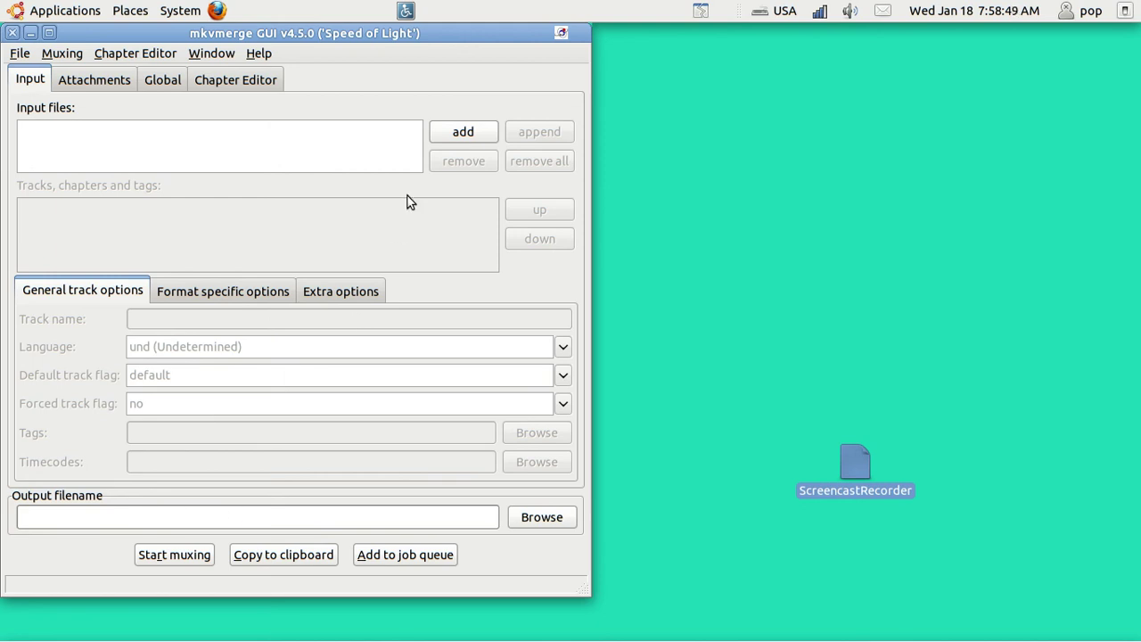
- Add Ubuntu Basics SWAP KEYS 1 xmodmap parentheses.mkv from Documents/my youtube videos/ubuntu basics
click(457, 132)
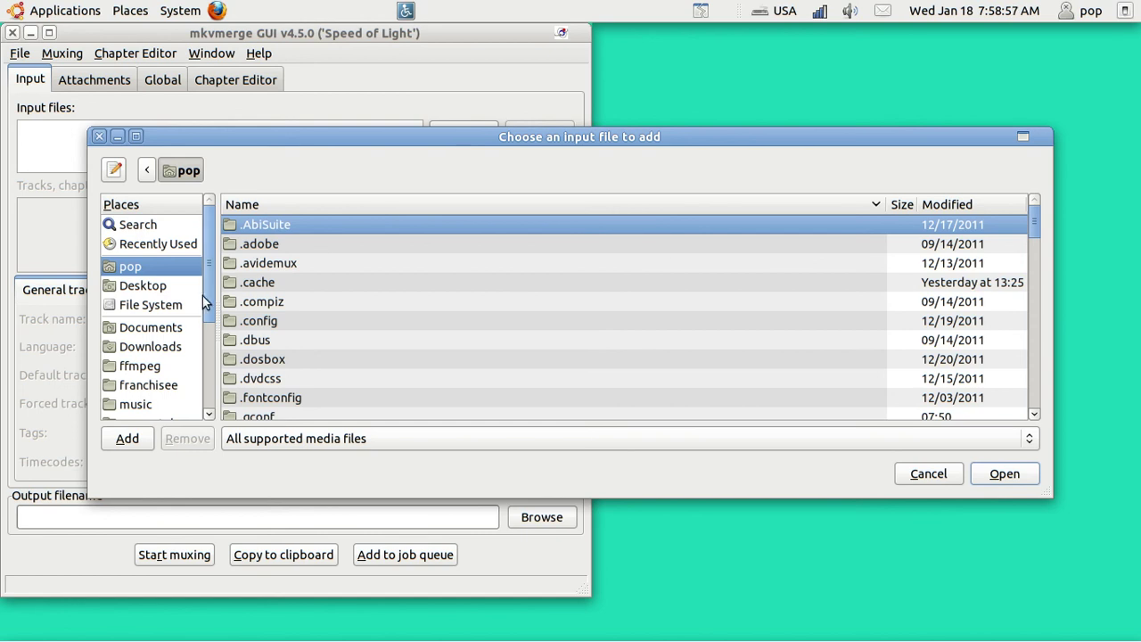
click(172, 327)
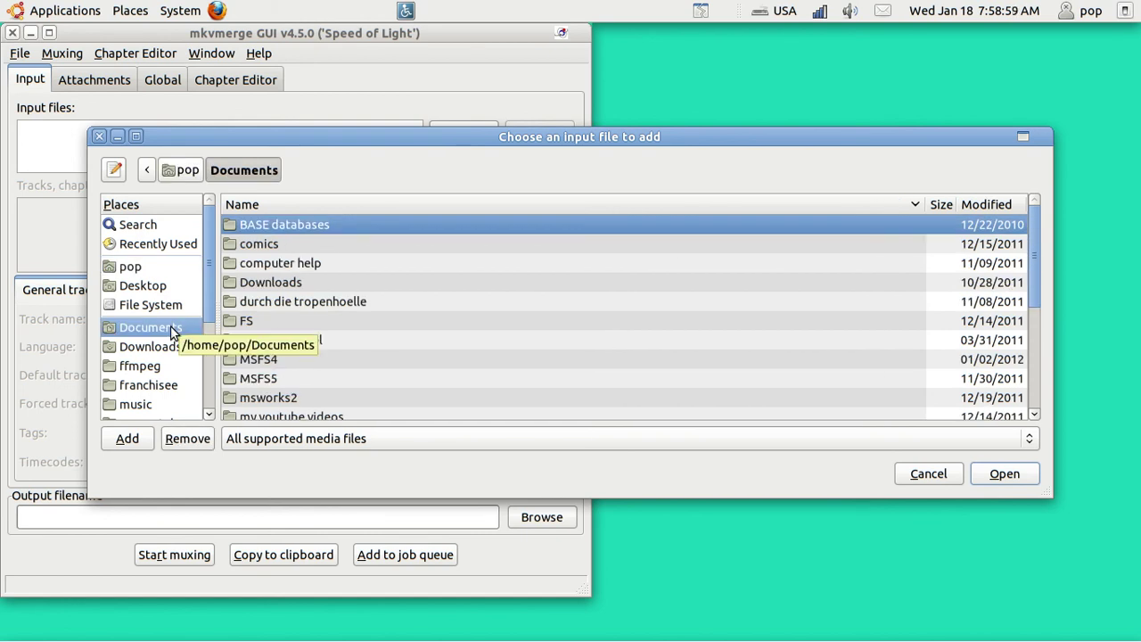
double_click(275, 416)
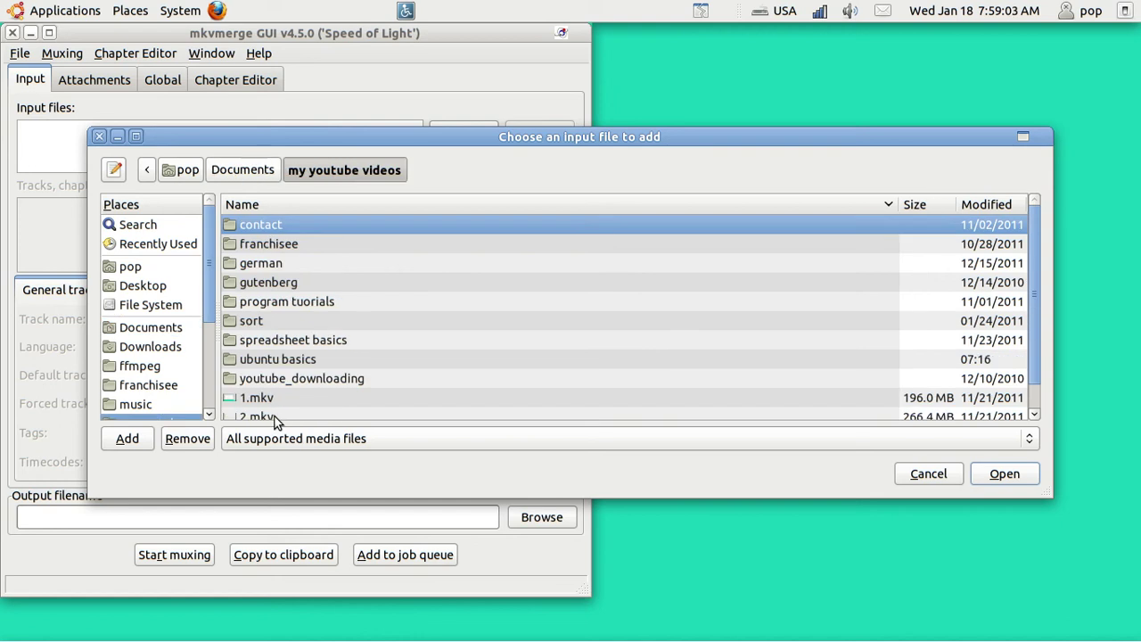
click(276, 361)
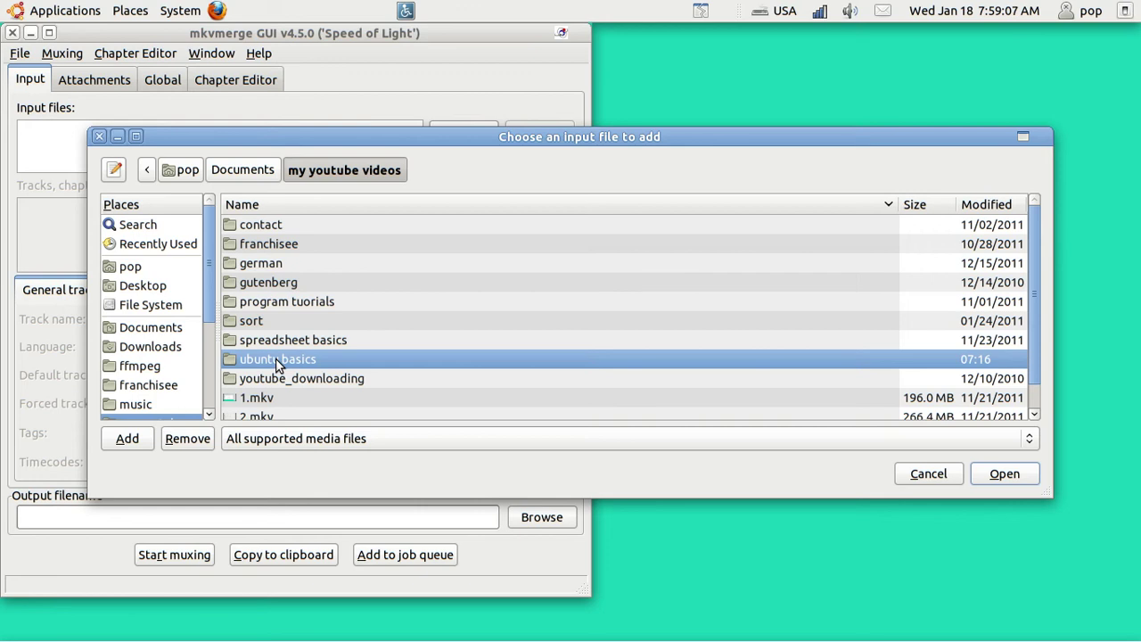
double_click(275, 358)
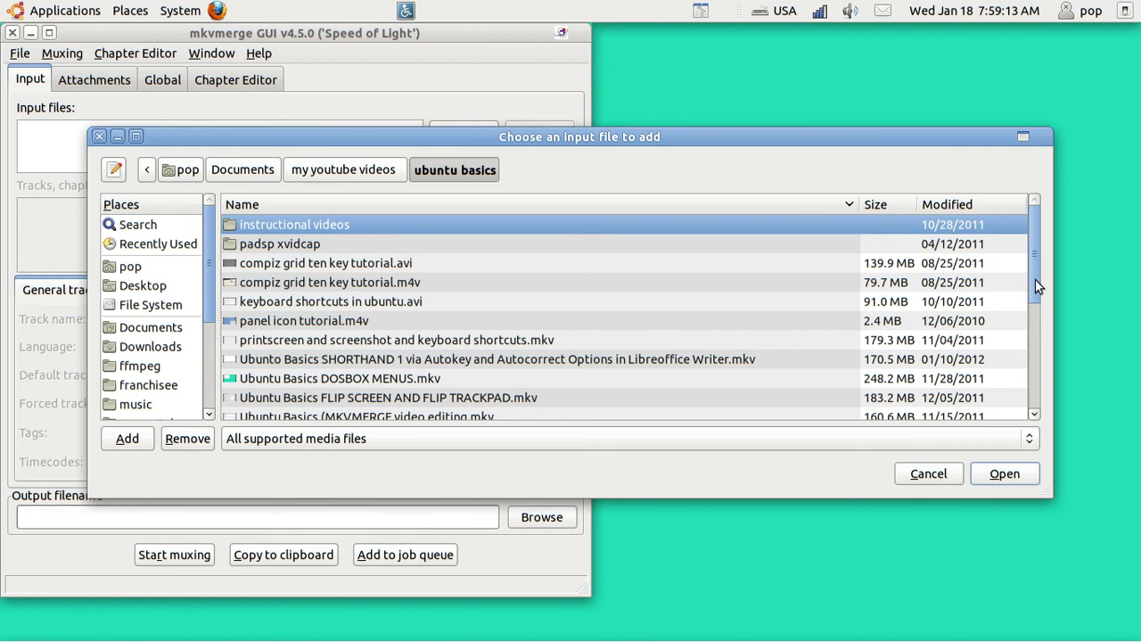
drag(1035, 279, 1025, 367)
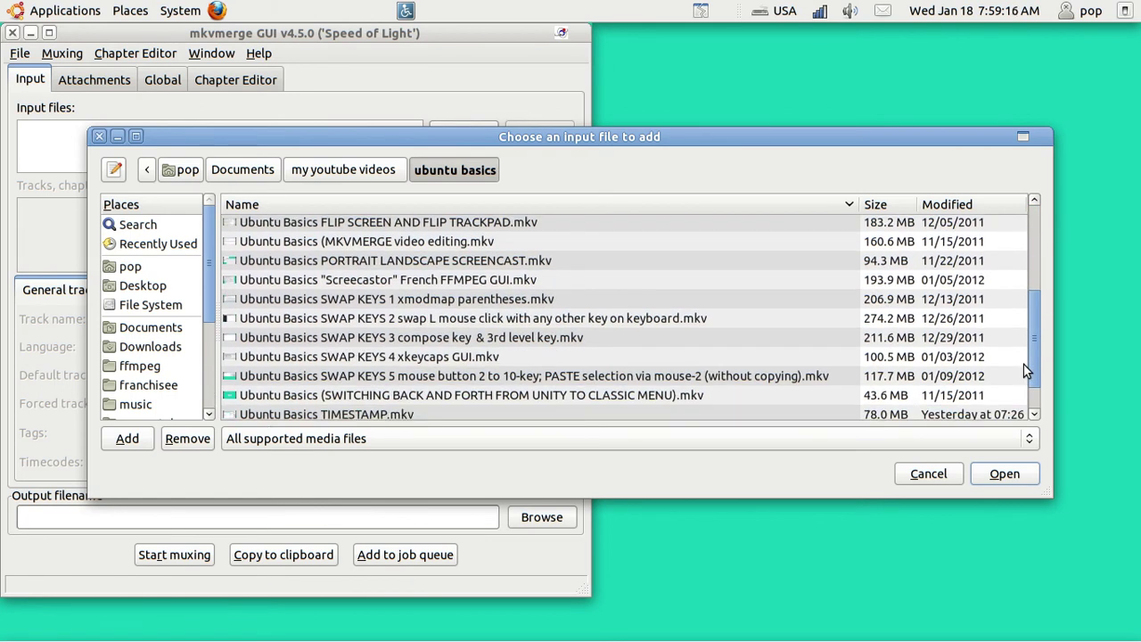
click(375, 300)
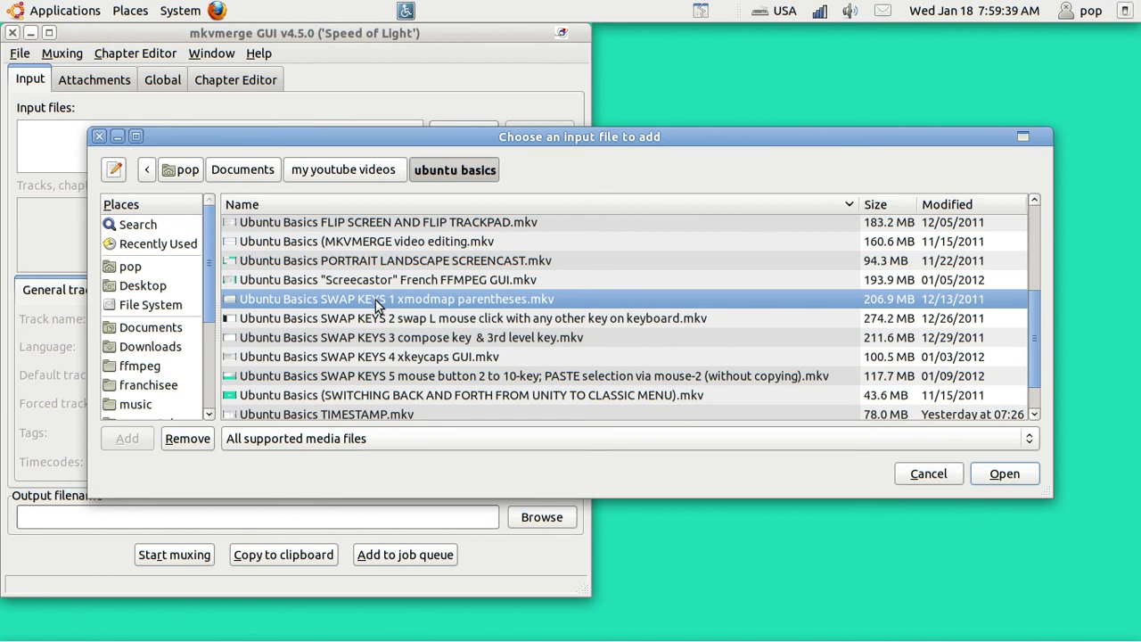
click(997, 477)
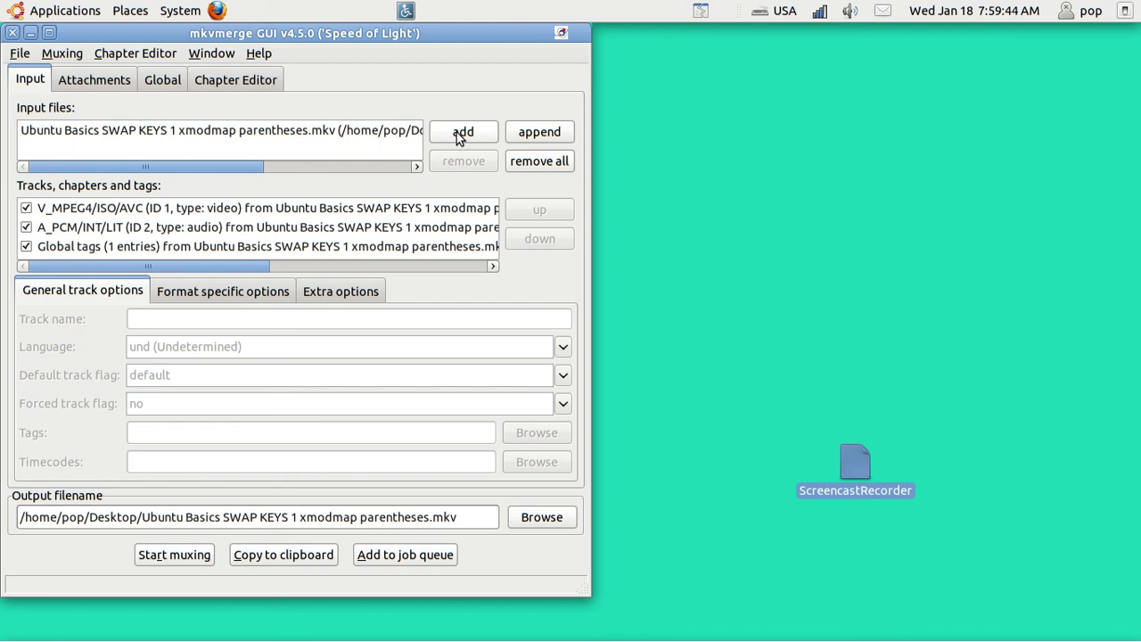
- Append the SWAP KEYS 2 swap L mouse click clip after the first input
click(540, 133)
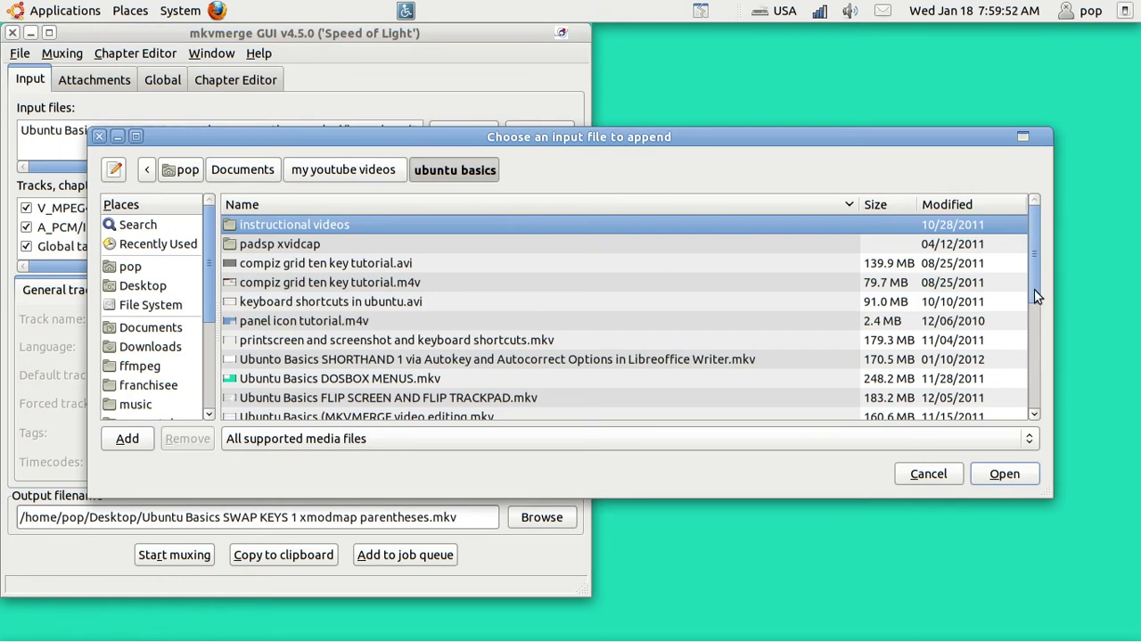
drag(1034, 289, 1022, 356)
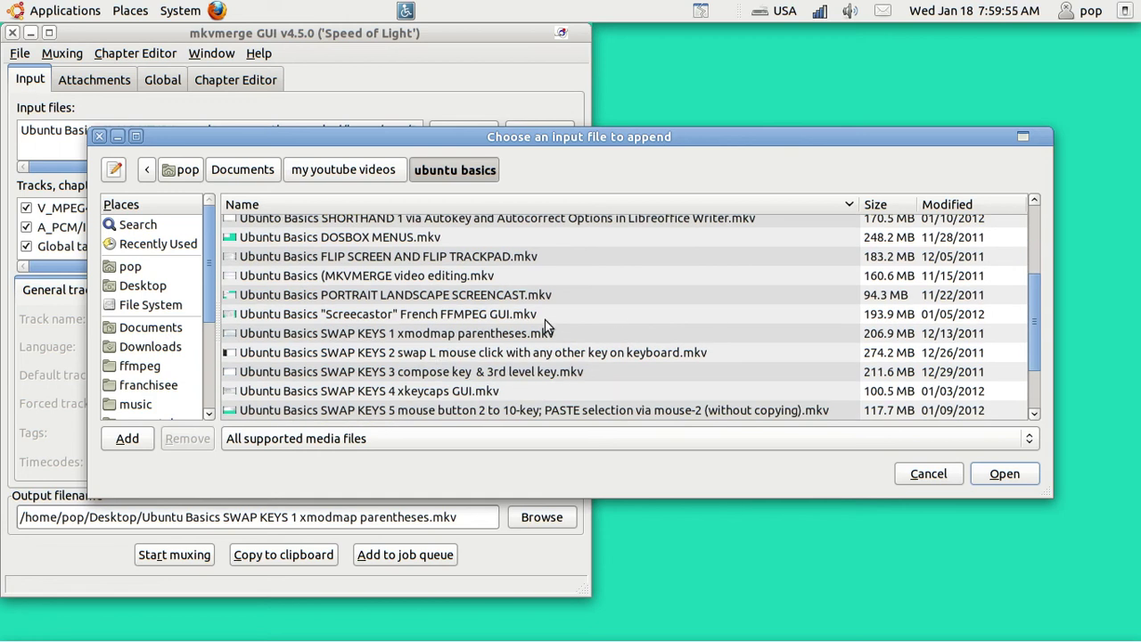
click(376, 355)
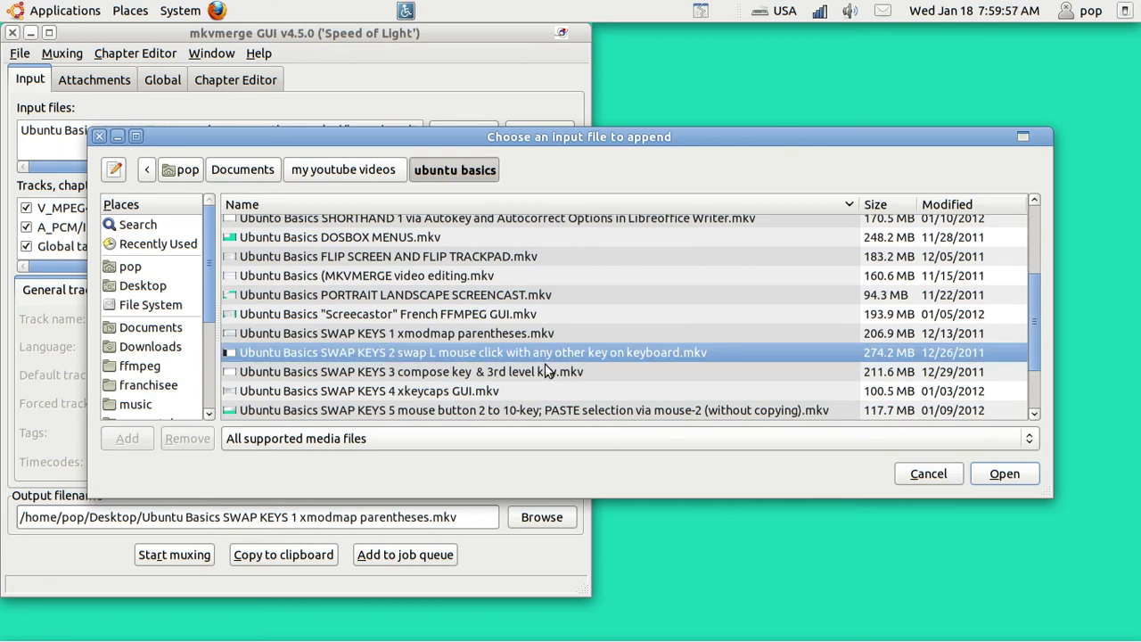
click(1014, 475)
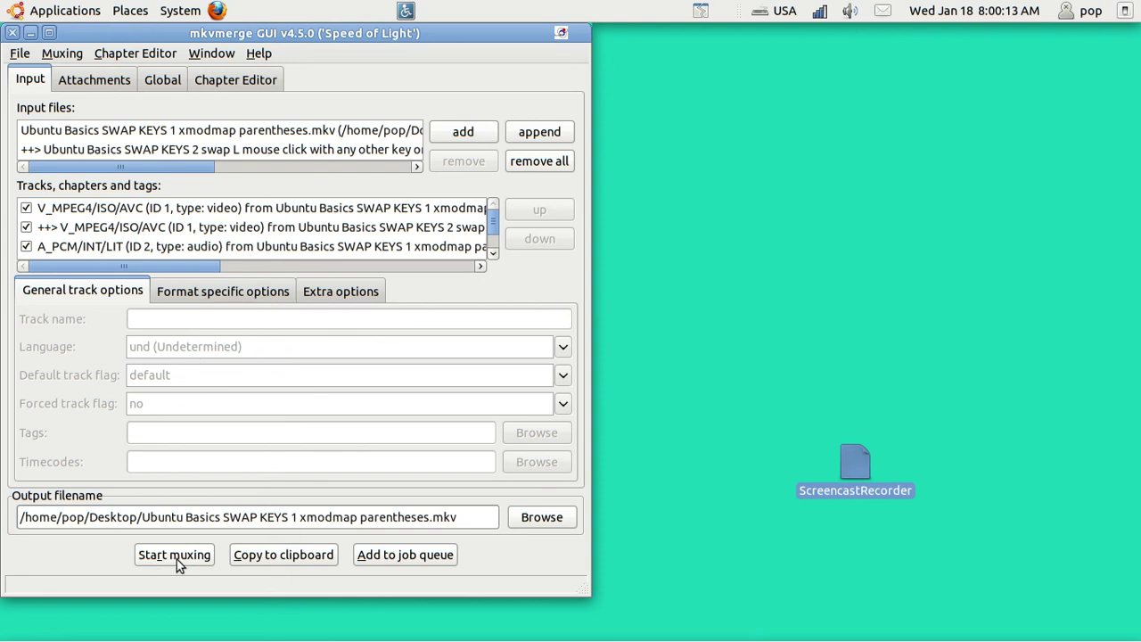
- Mux the two clips into the desktop MKV, dismiss the finished report, and close mkvmerge GUI
click(177, 559)
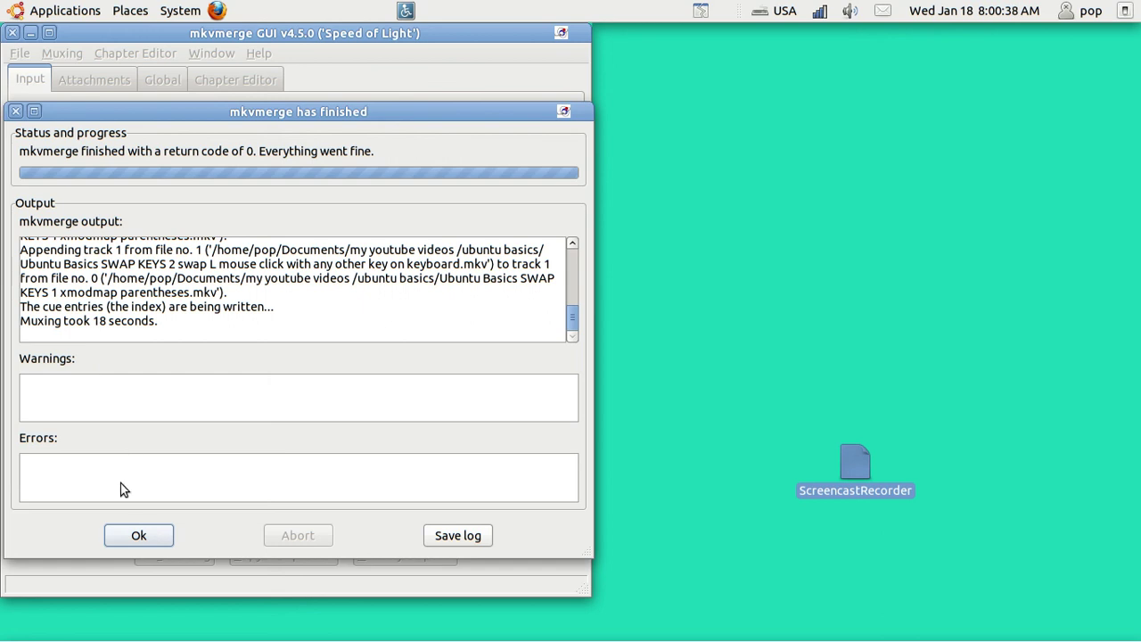
click(15, 112)
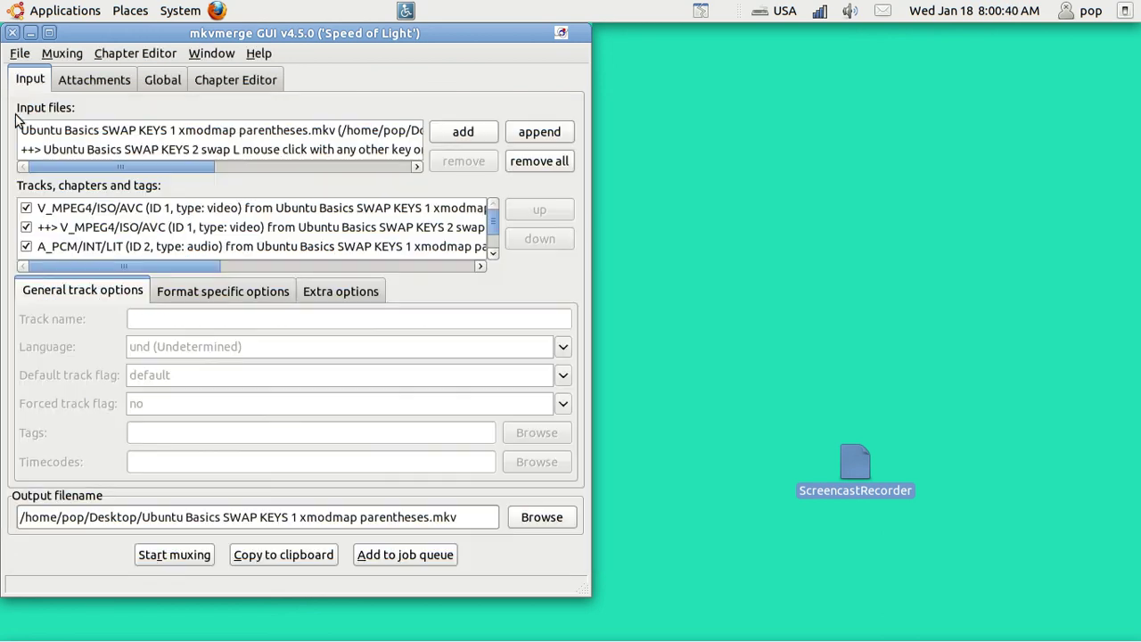
click(12, 33)
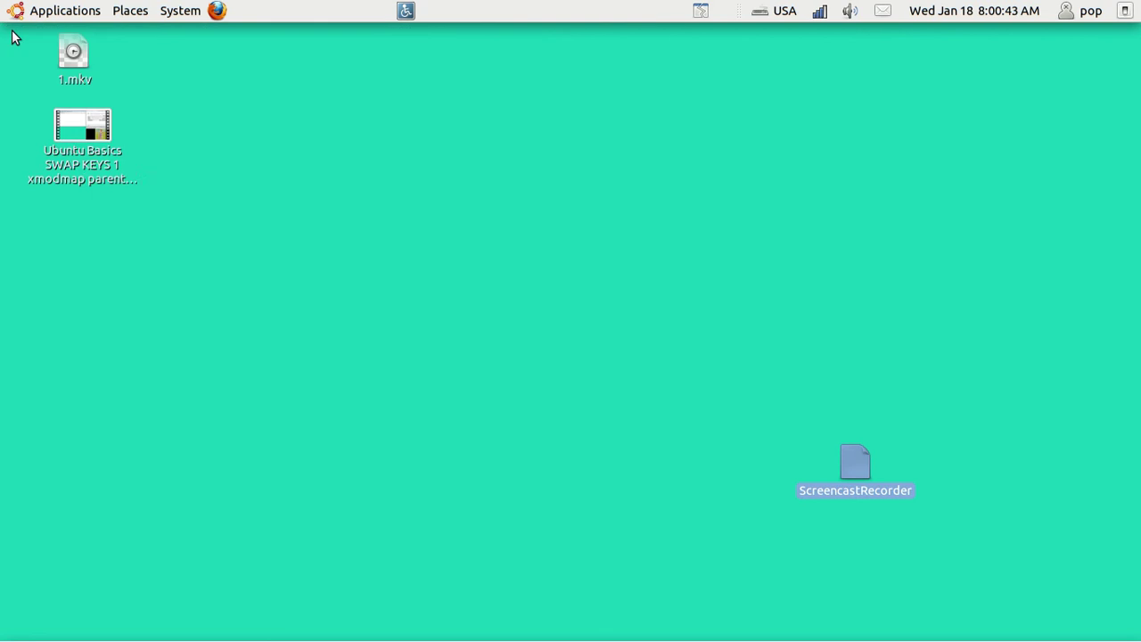
double_click(81, 140)
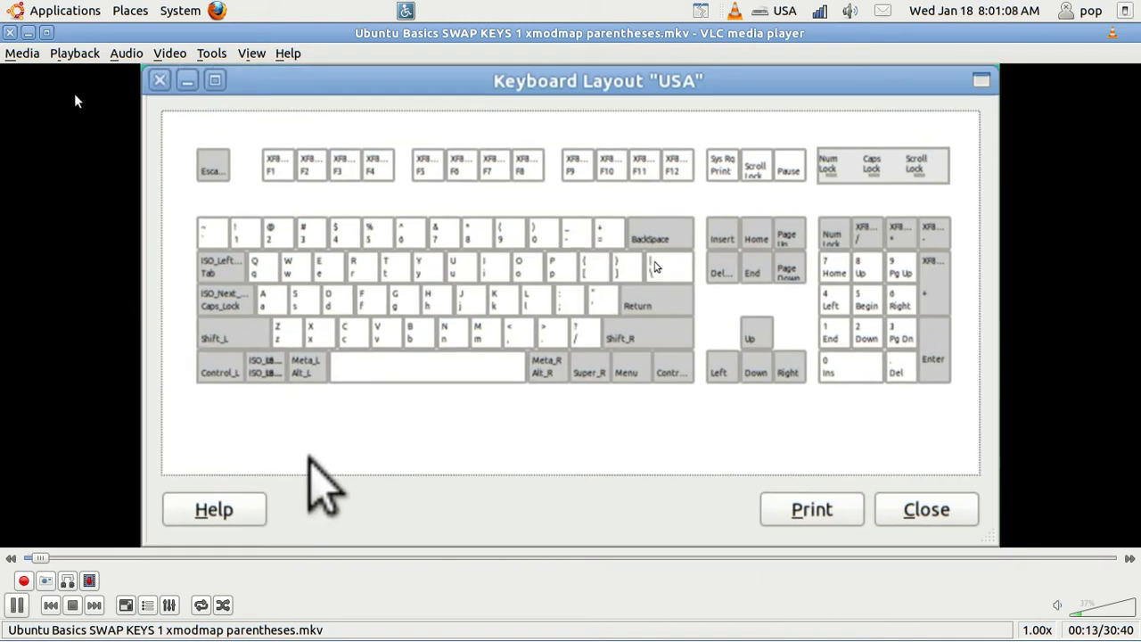
click(11, 36)
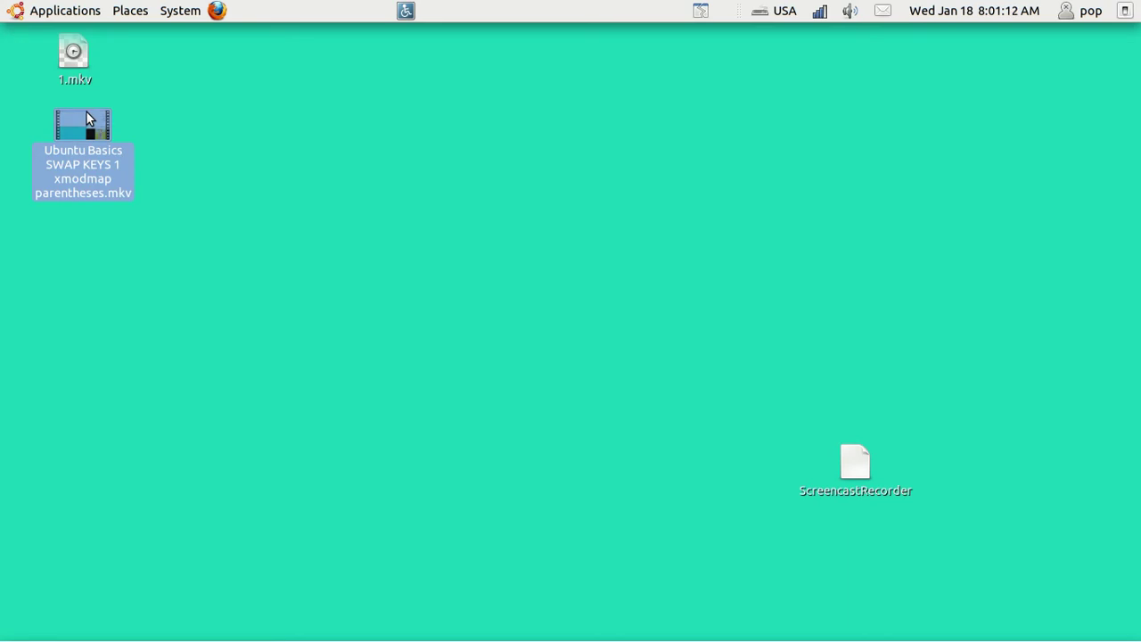
- Relaunch mkvmerge GUI from Applications > Sound & Video
click(57, 12)
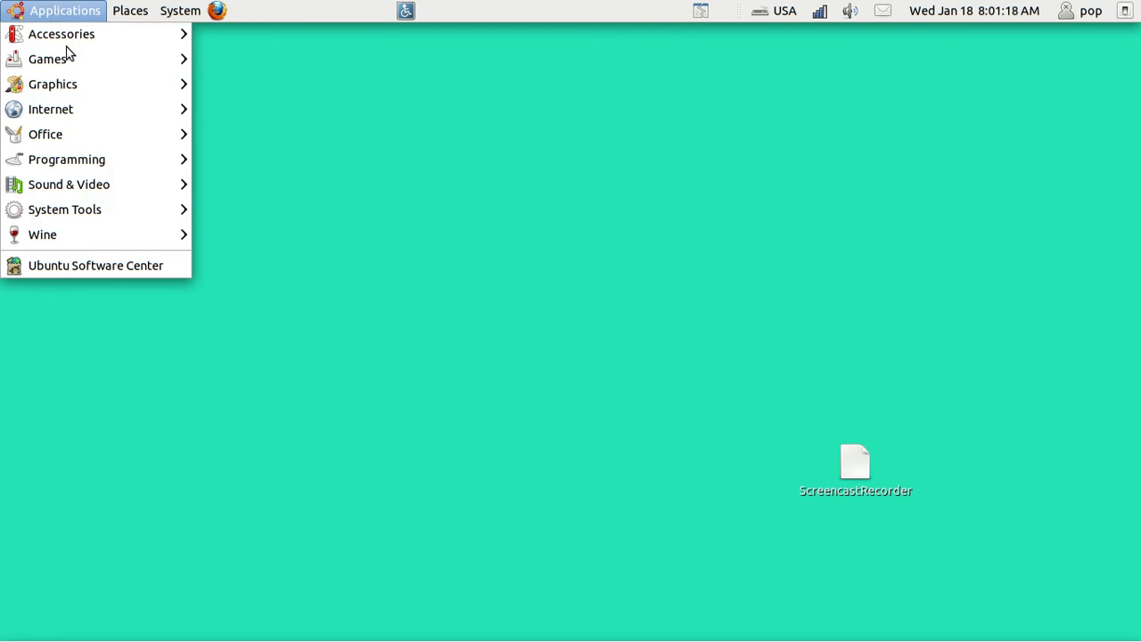
click(112, 183)
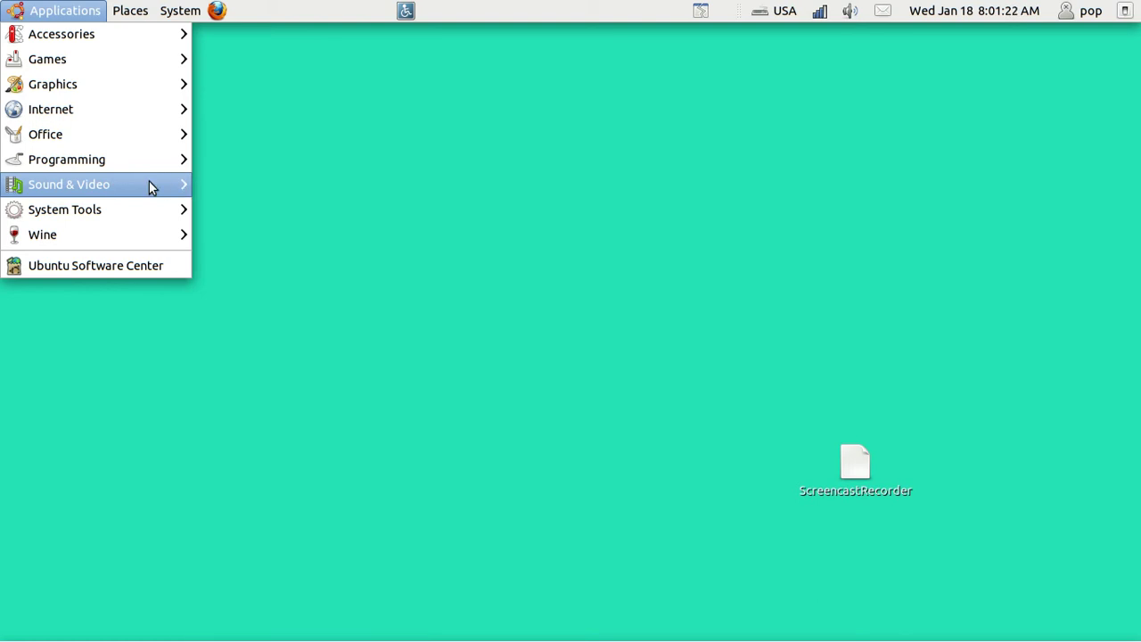
mouse_move(148, 182)
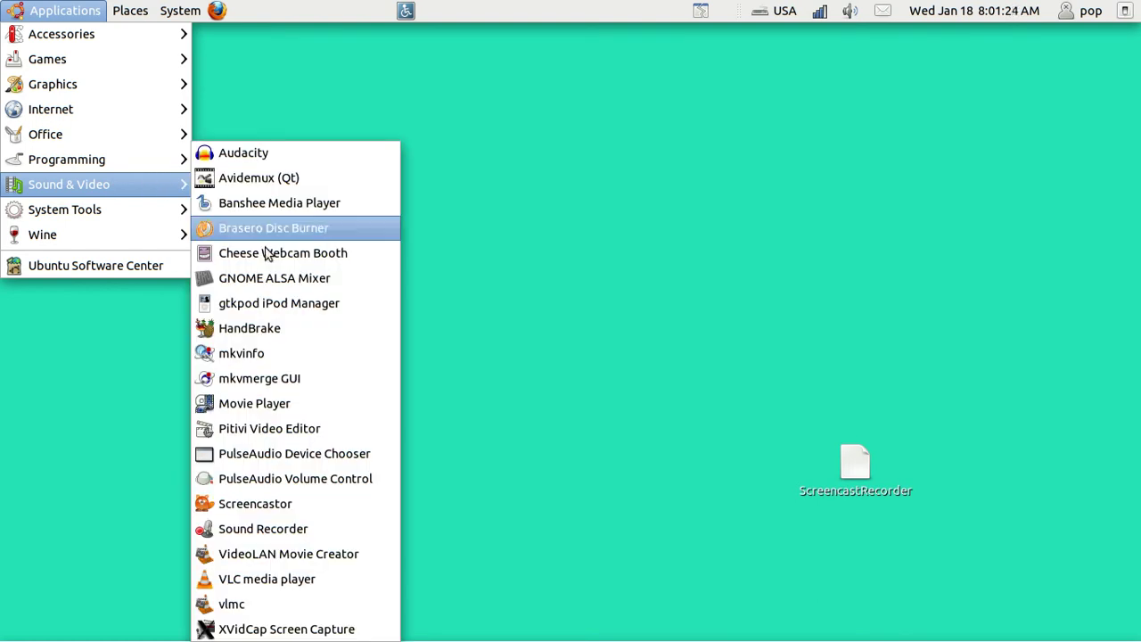
click(260, 378)
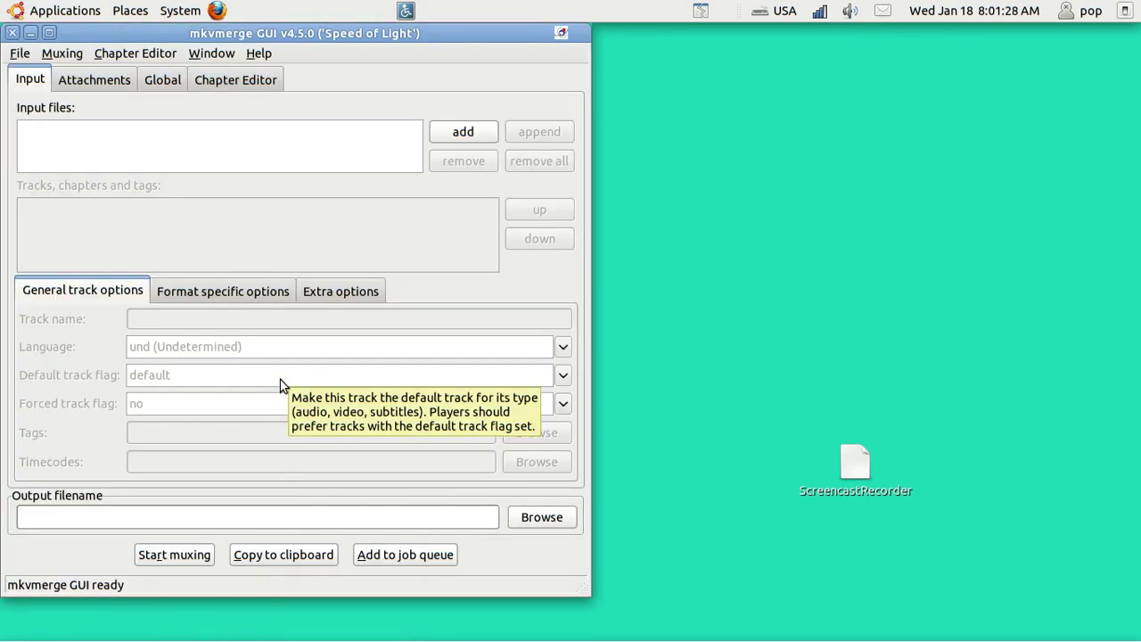
- Add compiz grid ten key tutorial.avi from Documents/my youtube videos/ubuntu basics as input
click(455, 133)
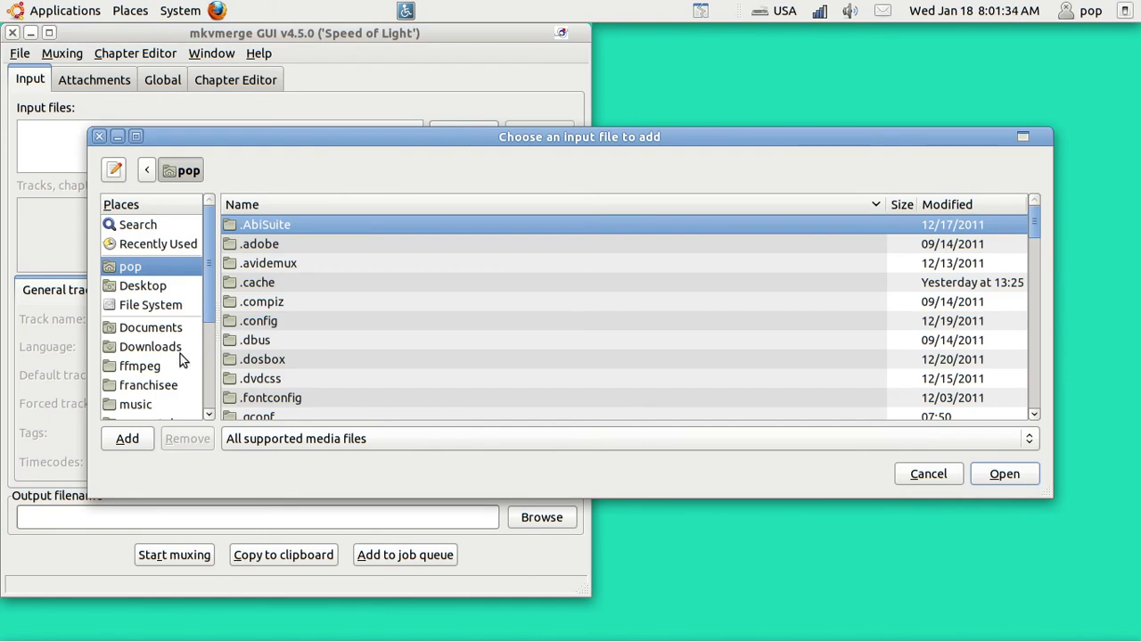
click(151, 330)
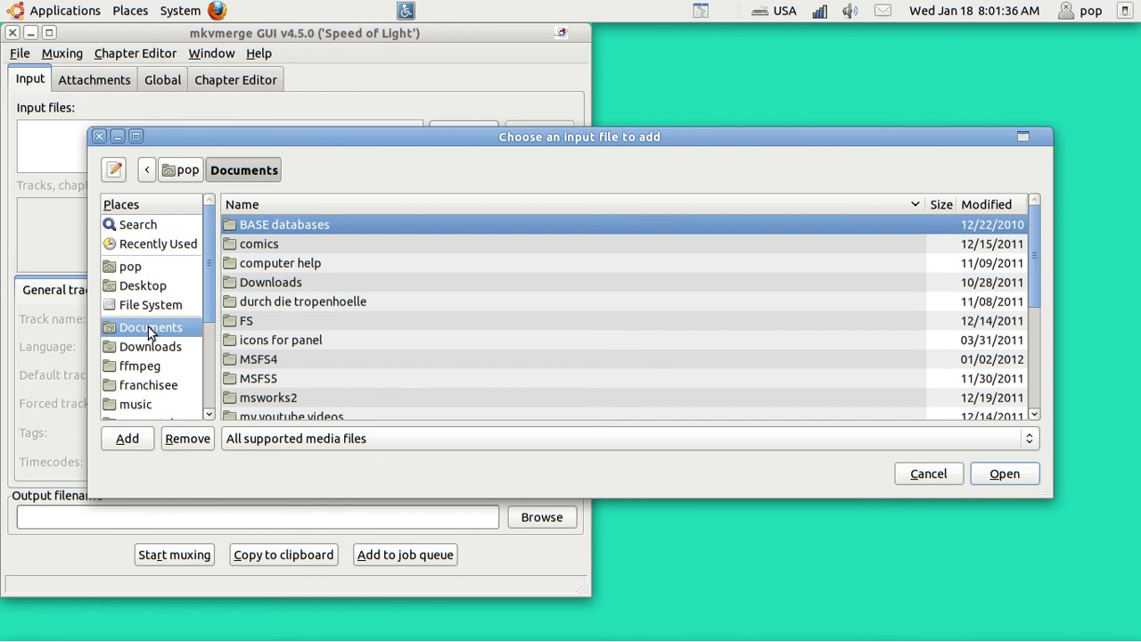
click(284, 415)
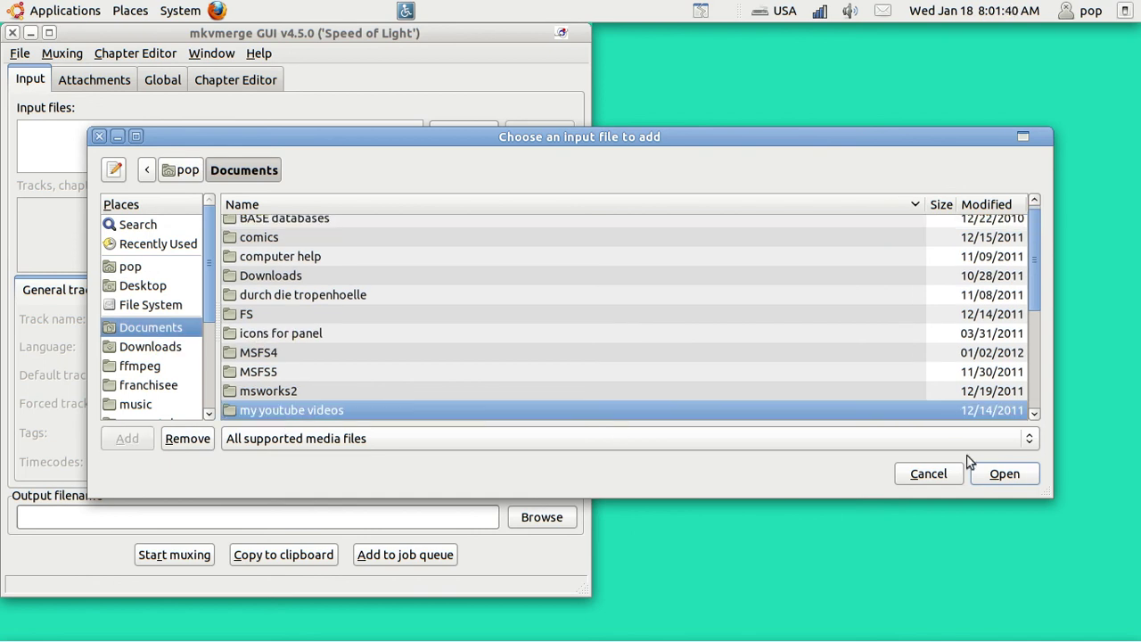
click(1002, 477)
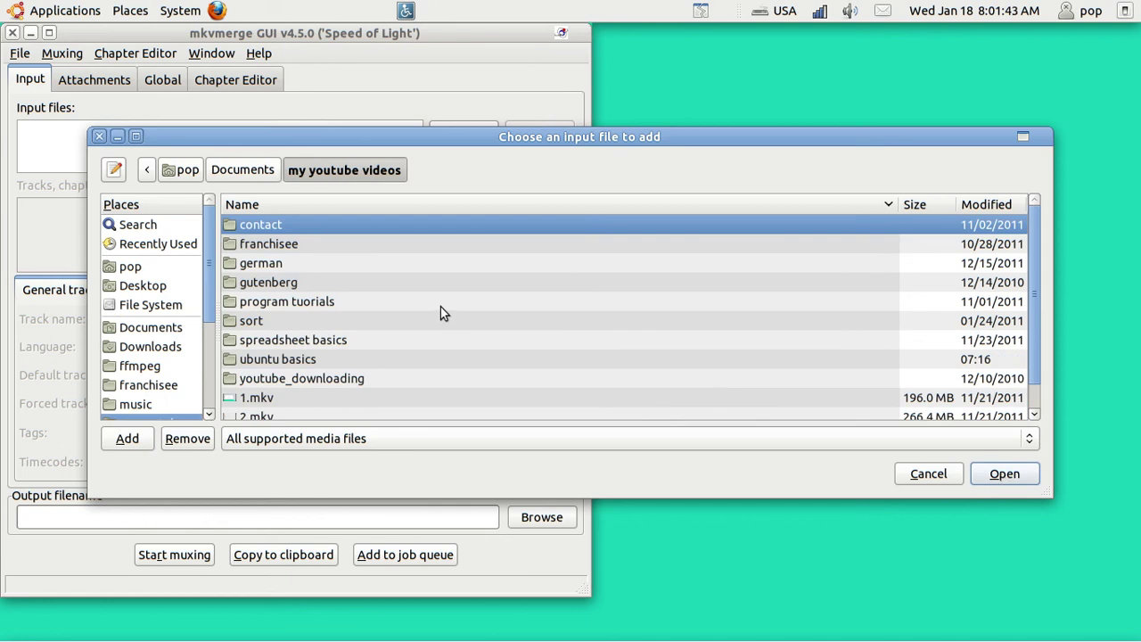
double_click(296, 359)
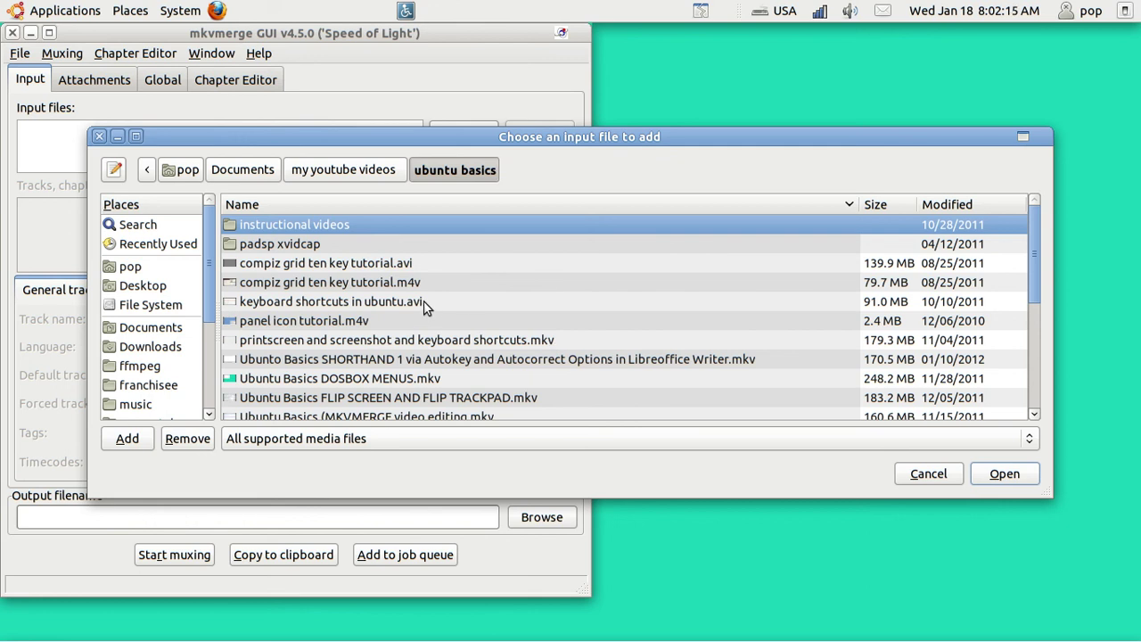
double_click(388, 263)
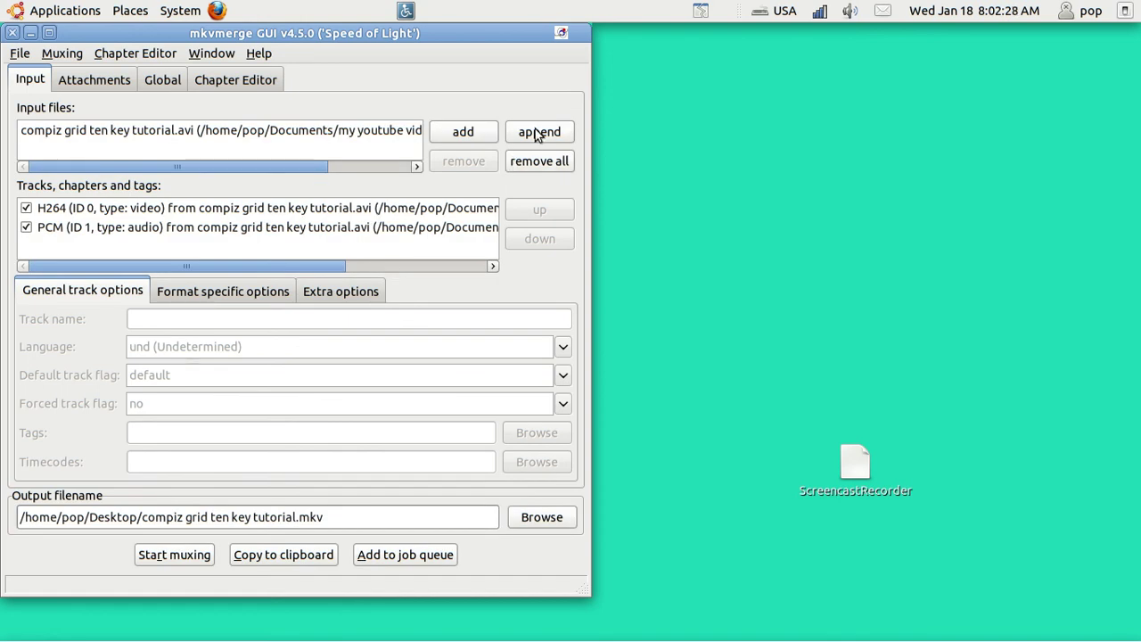
- Append keyboard shortcuts in ubuntu.avi from the ubuntu basics folder after the compiz clip
click(537, 132)
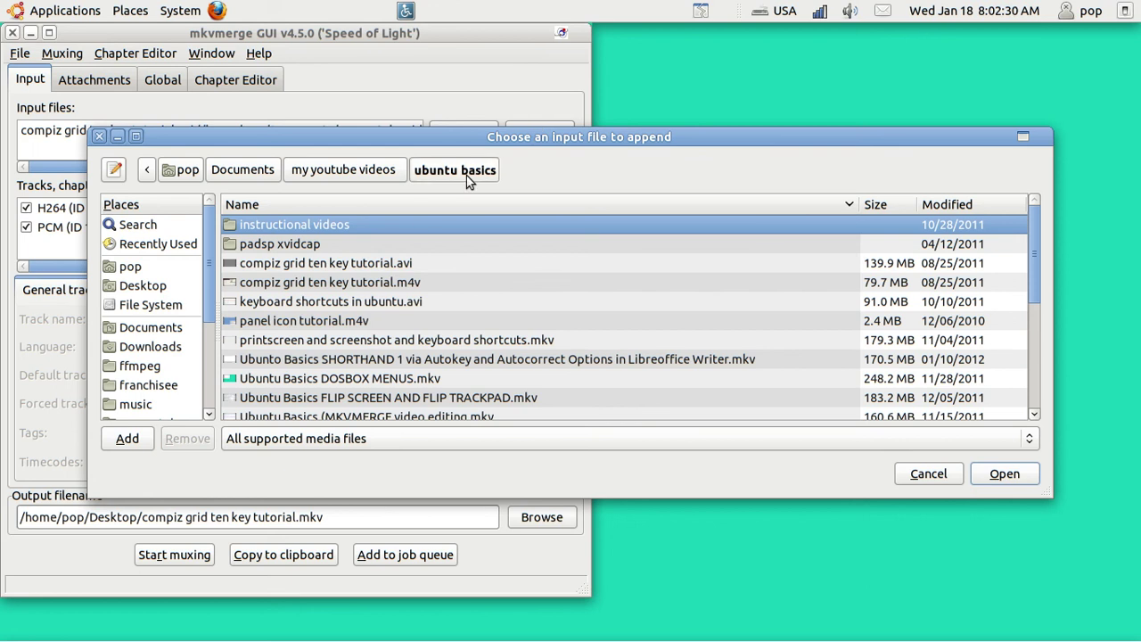
click(374, 305)
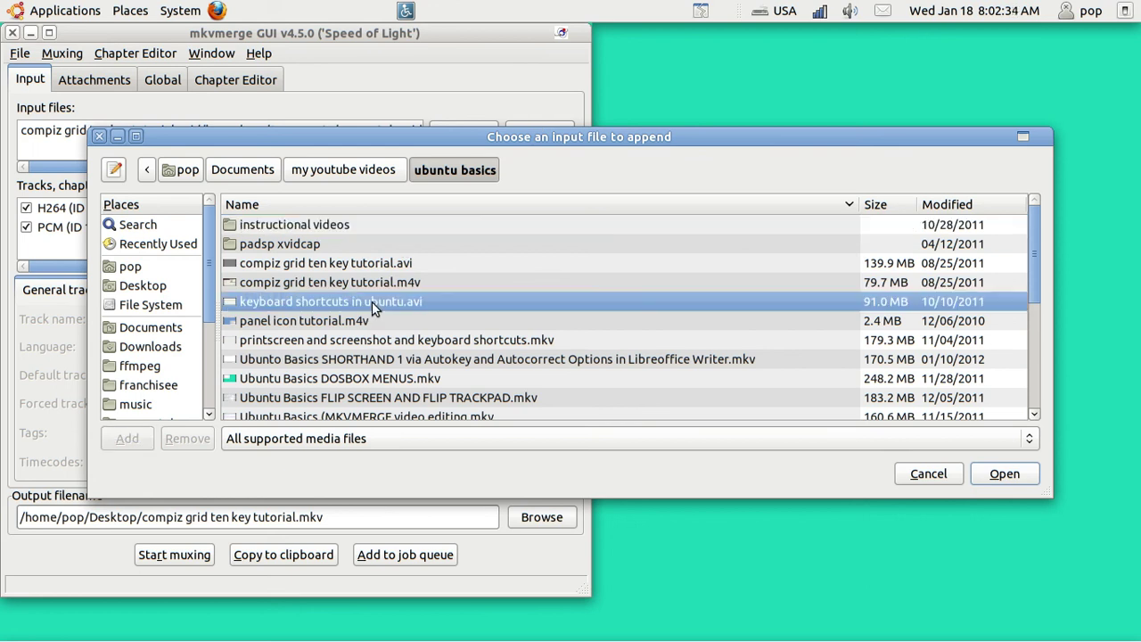
click(1004, 475)
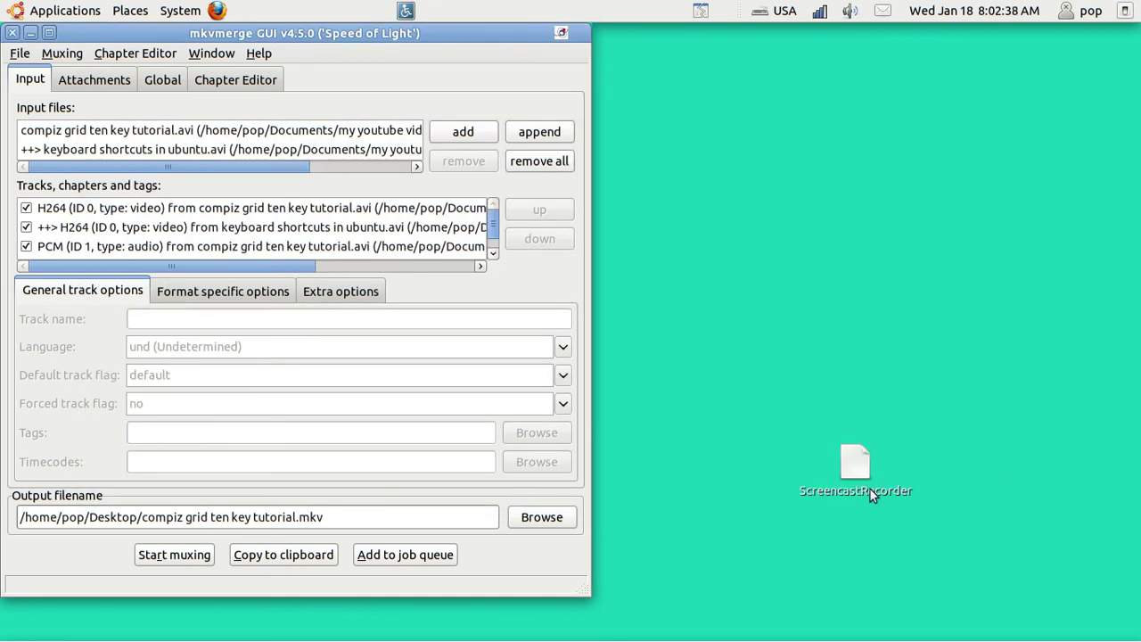
- Mux both AVI clips into compiz grid ten key tutorial.mkv, then close mkvmerge GUI
click(186, 556)
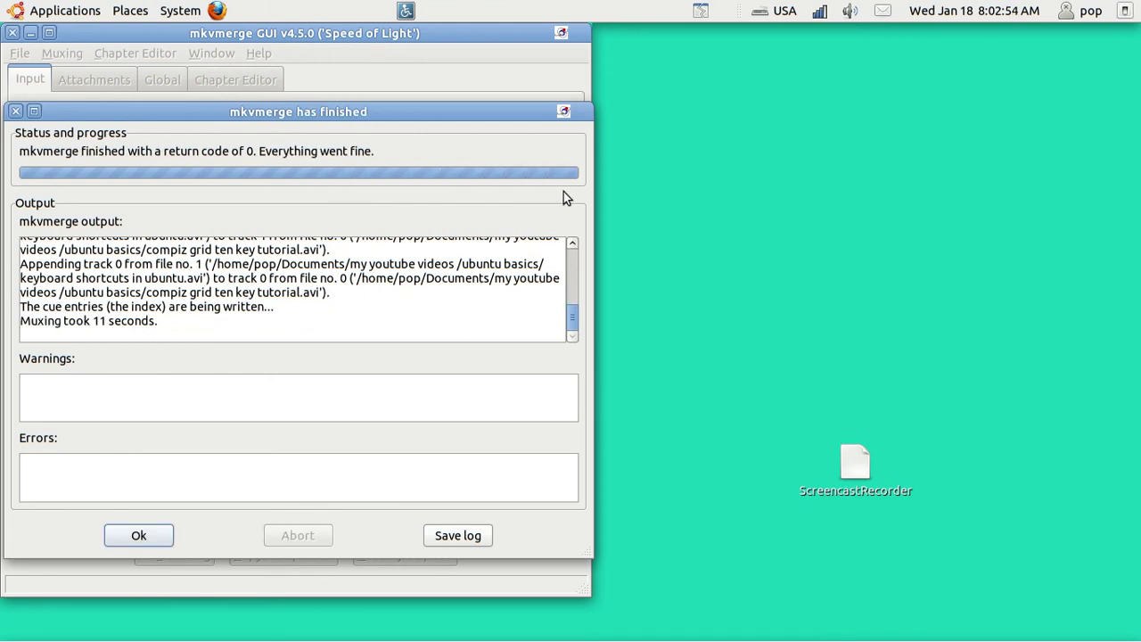
click(16, 113)
click(12, 34)
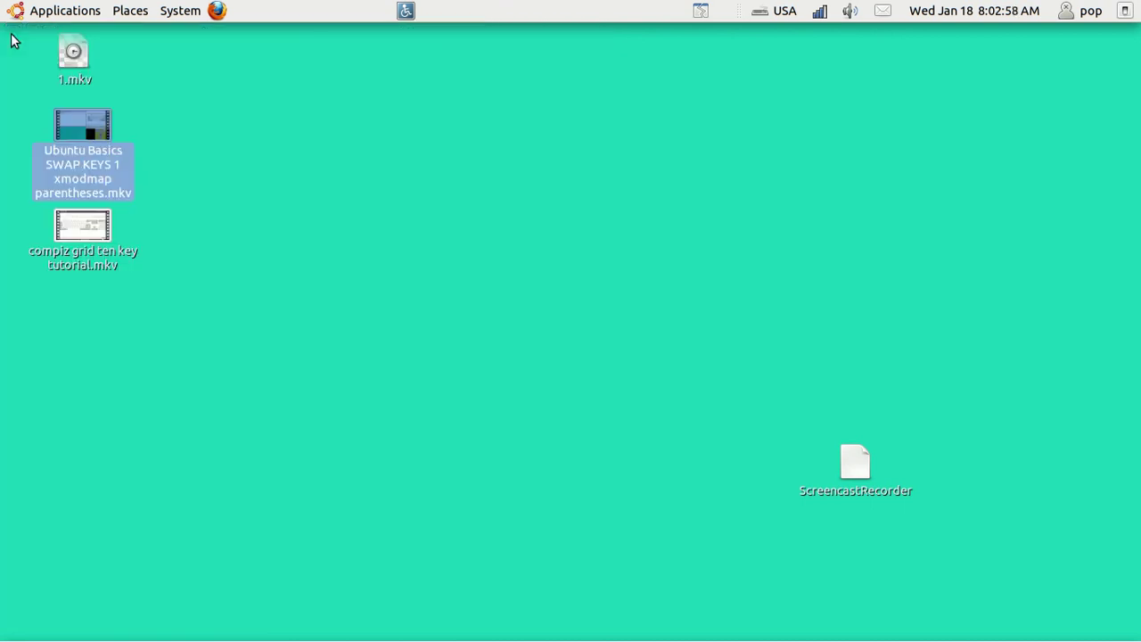
double_click(85, 227)
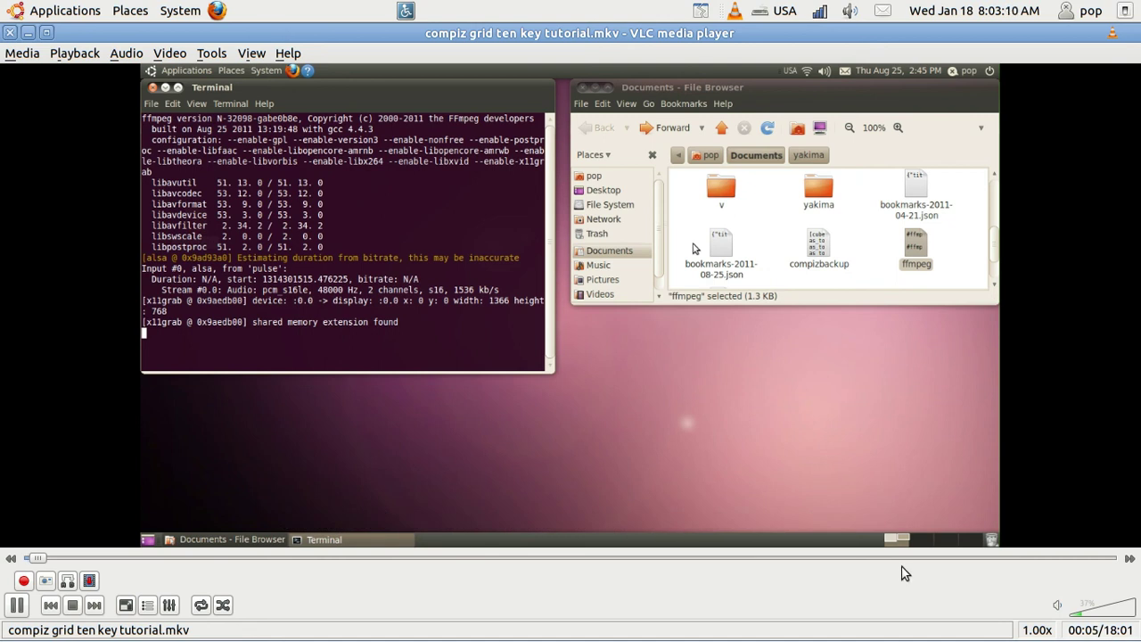
click(10, 33)
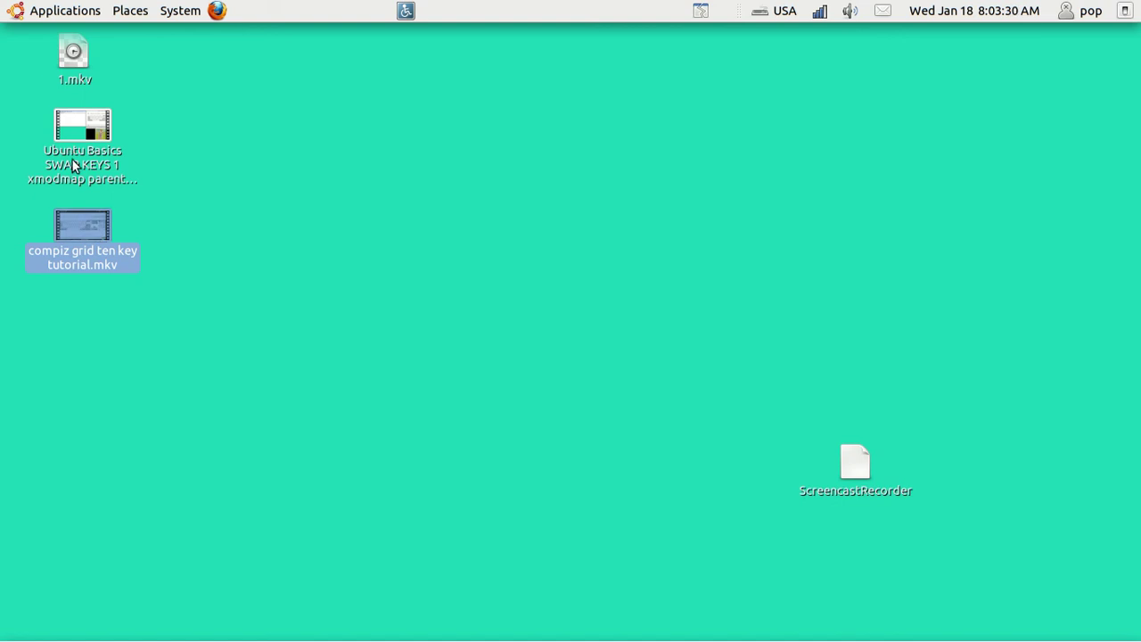
- Show the Sound & Video programs list from the Applications menu
click(52, 12)
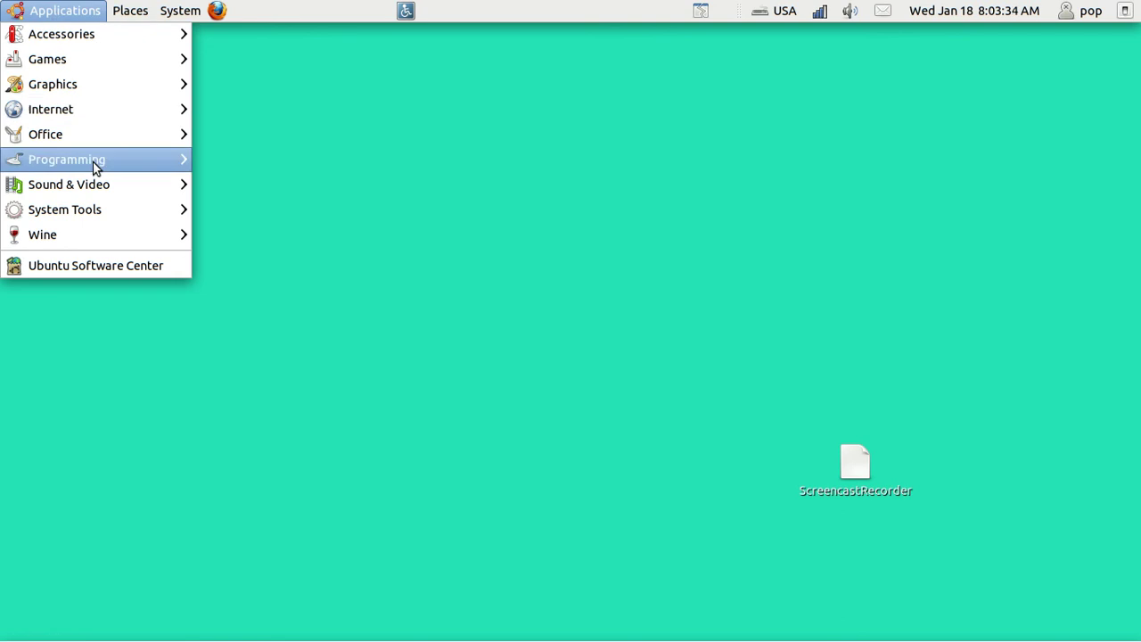
mouse_move(105, 190)
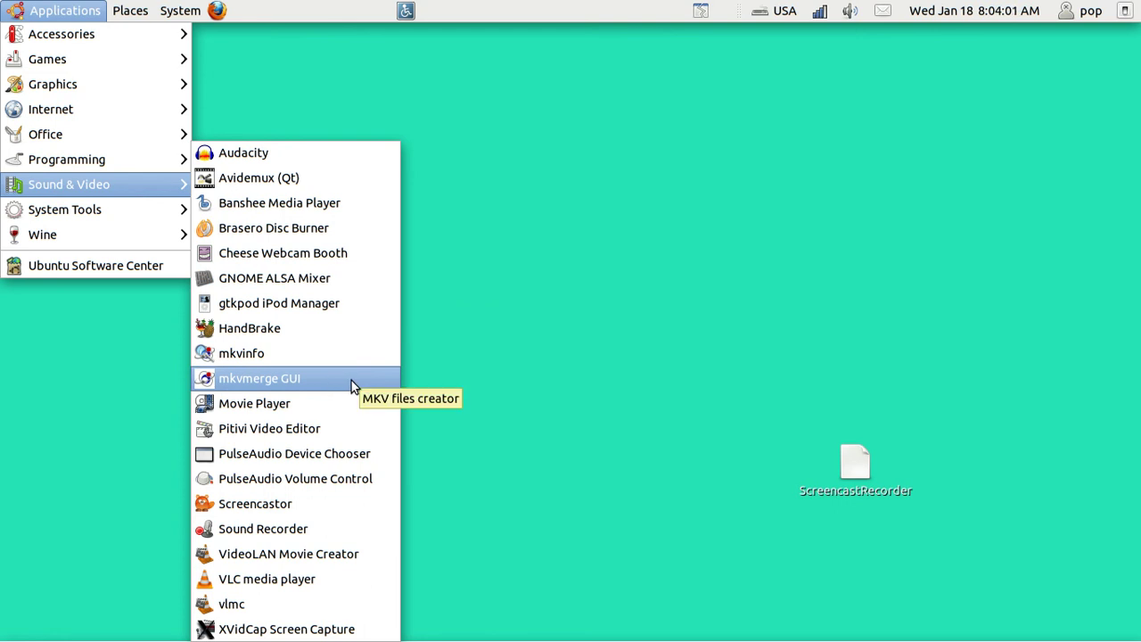
- Dismiss the Applications menu and restore the minimized Terminal with its running ffmpeg output
click(617, 376)
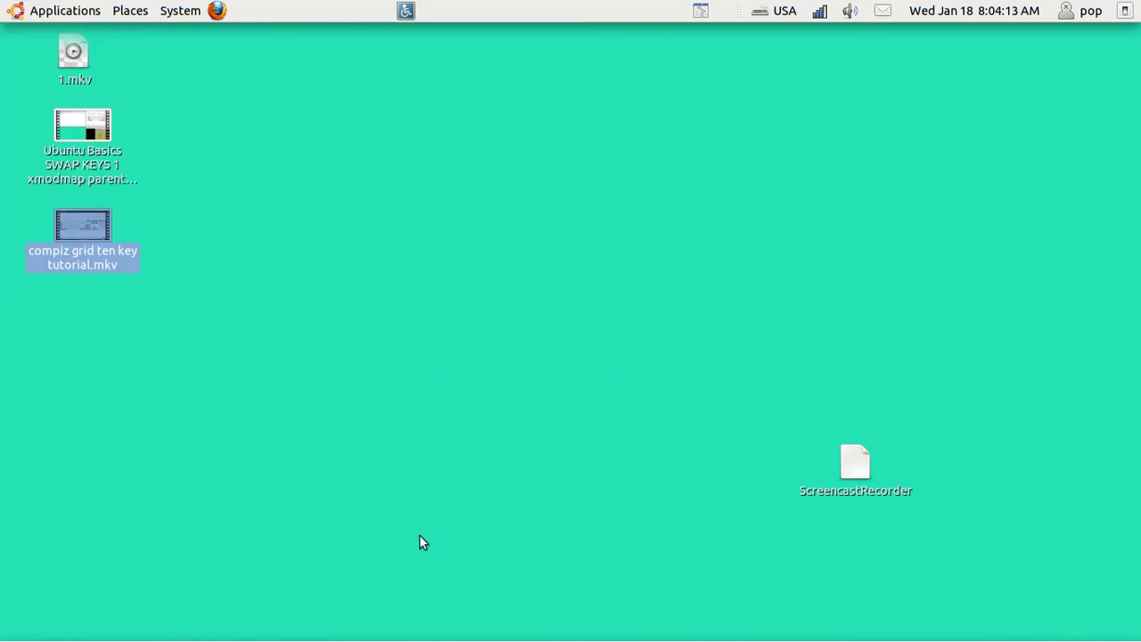
mouse_move(229, 638)
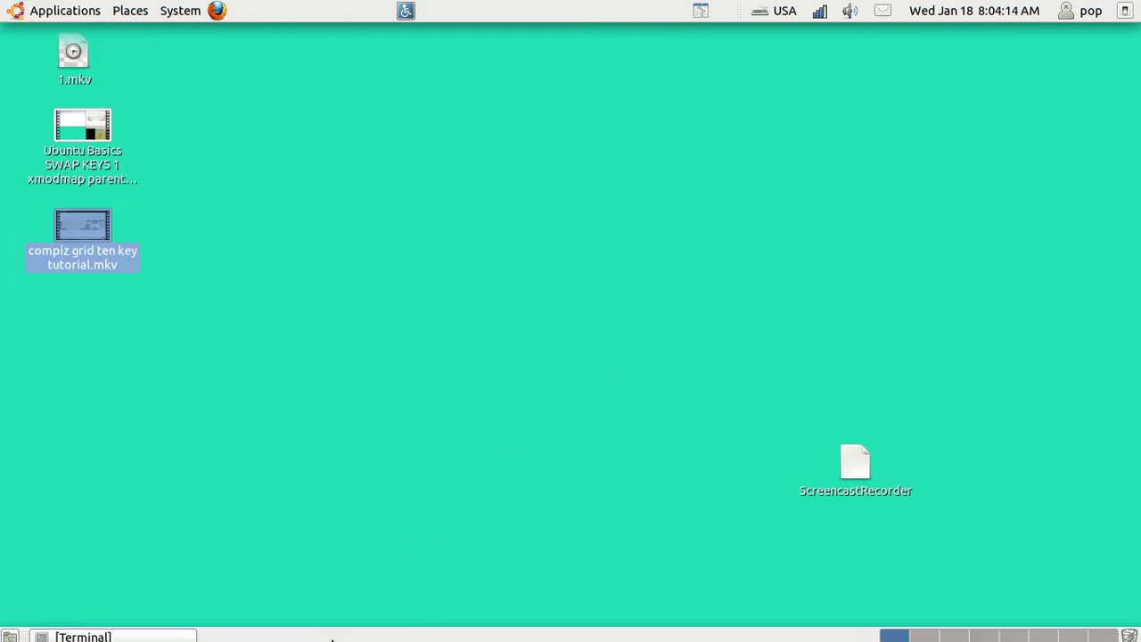
click(174, 636)
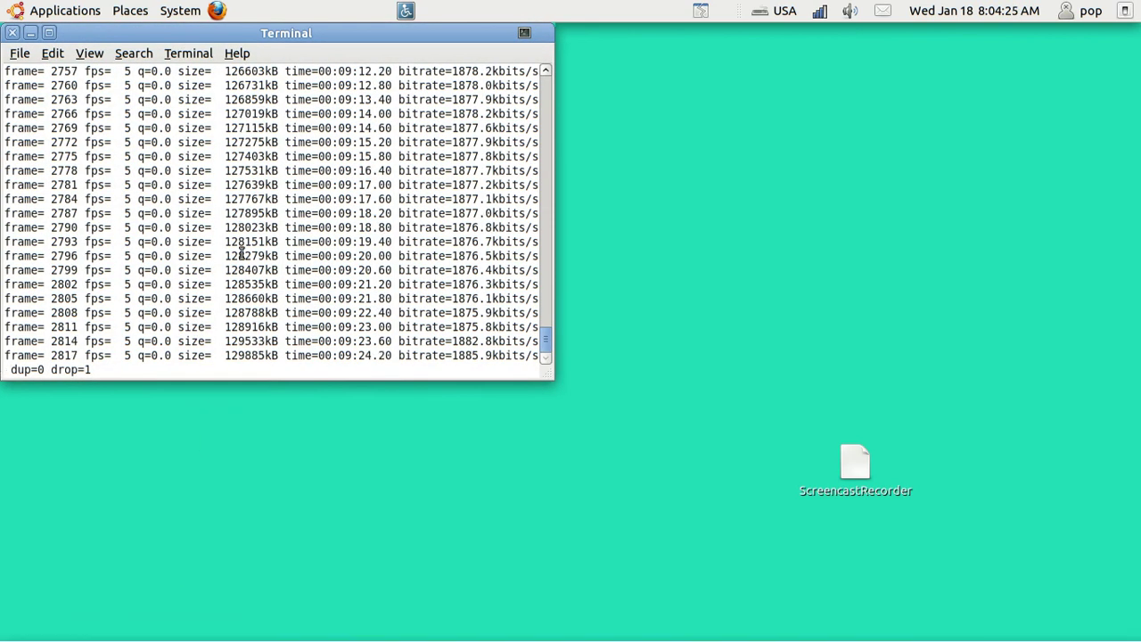